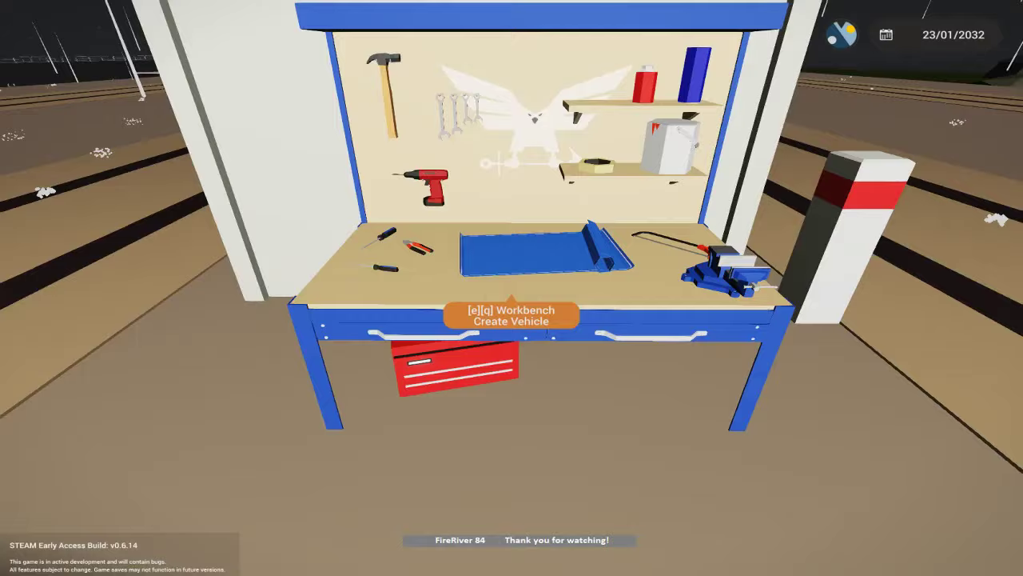
# Start a new vehicle and enable the red symmetry plane.
pyautogui.click(512, 287)
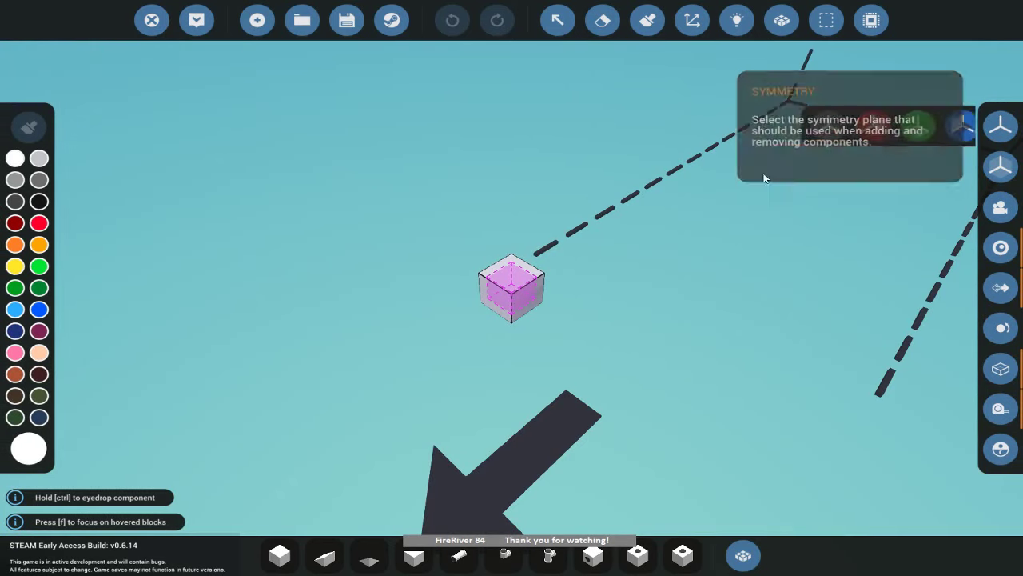
pyautogui.click(1000, 125)
pyautogui.click(810, 125)
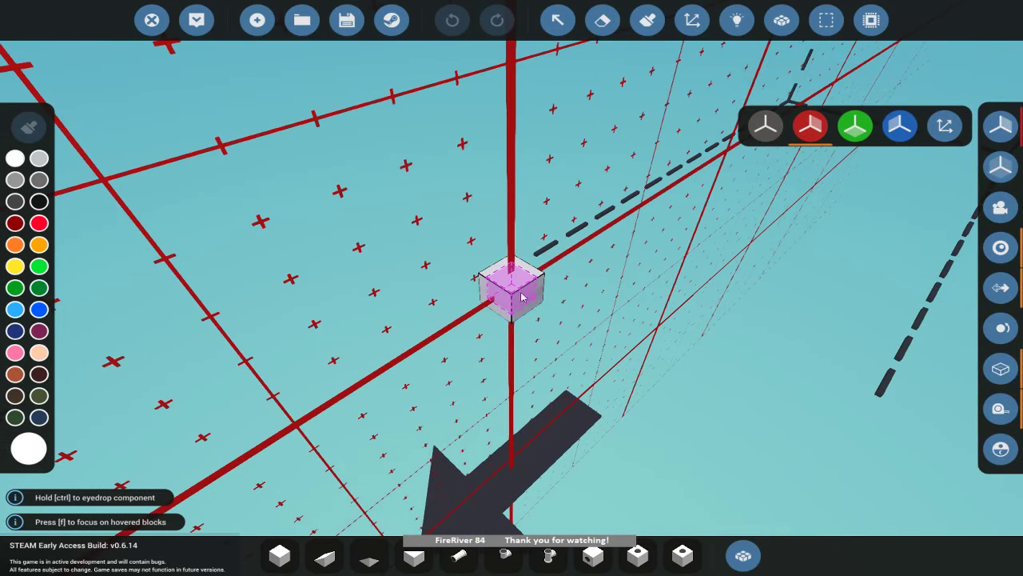
# Select the white cube block and drag it out into a flat base plate.
pyautogui.click(280, 555)
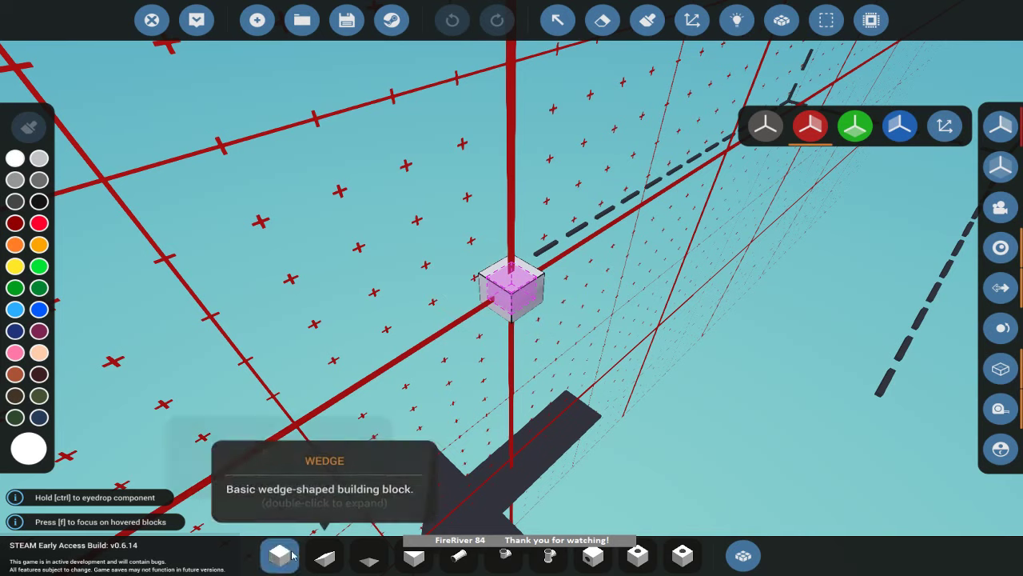
pyautogui.click(280, 555)
pyautogui.moveTo(509, 299); pyautogui.dragTo(875, 289)
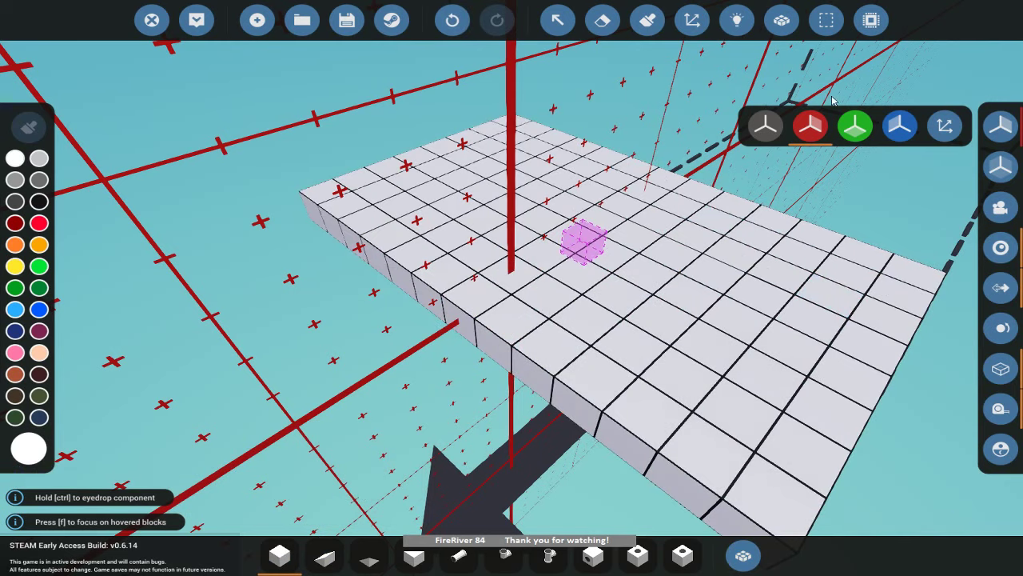
# Turn off symmetry and pick the large battery by searching 'batter' in the inventory.
pyautogui.click(765, 126)
pyautogui.click(744, 555)
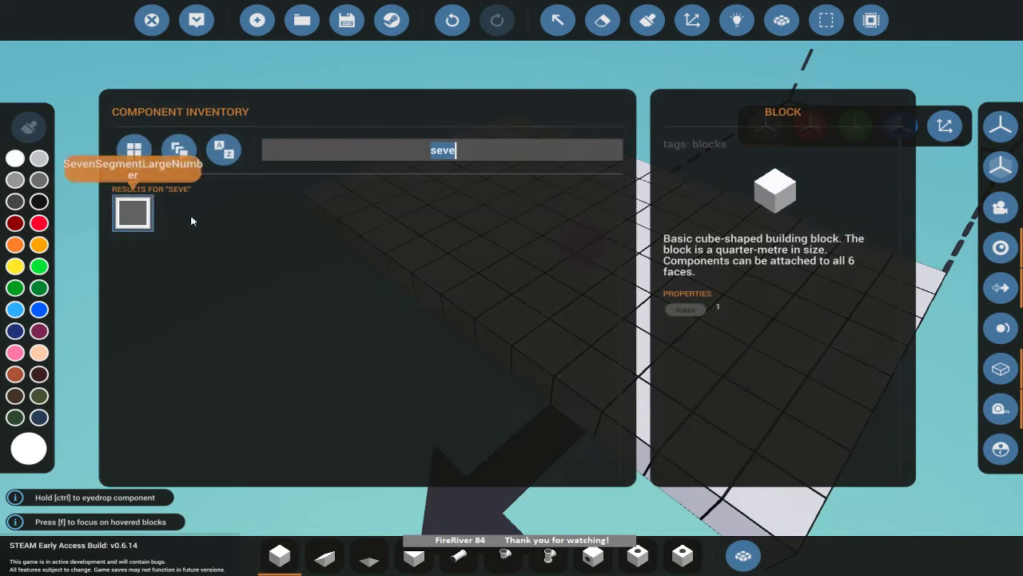
pyautogui.write('bt')
pyautogui.press('BackSpace')
pyautogui.write('atter')
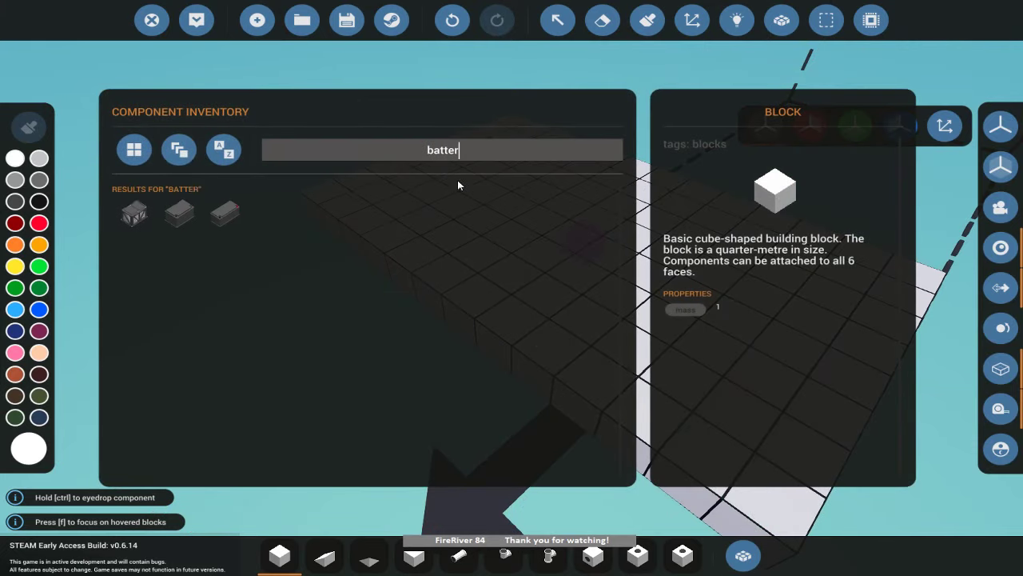
pyautogui.click(146, 223)
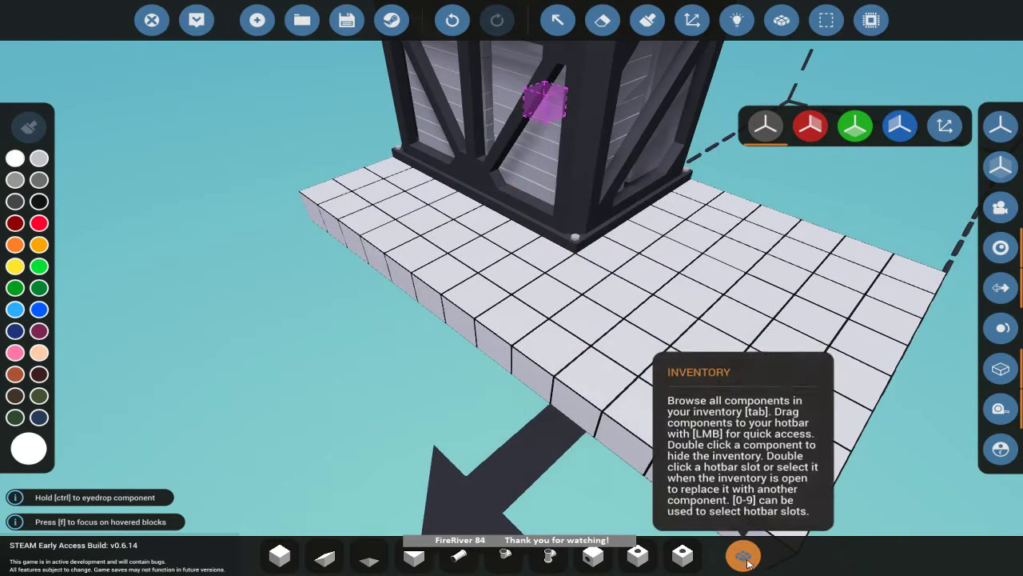
pyautogui.click(744, 555)
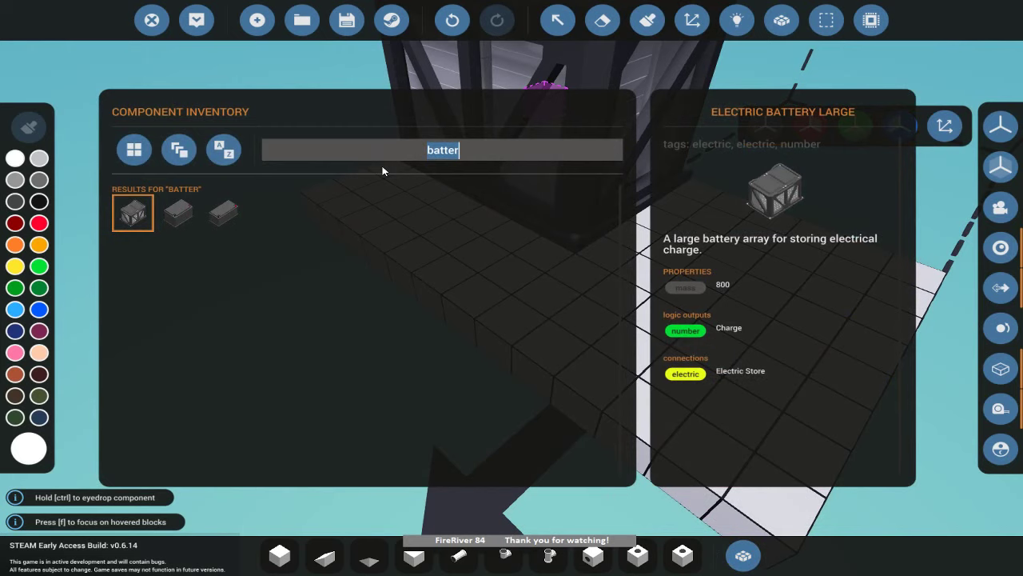
# Search 'panel' and place three Instrument Panels side by side on the plate.
pyautogui.write('panel')
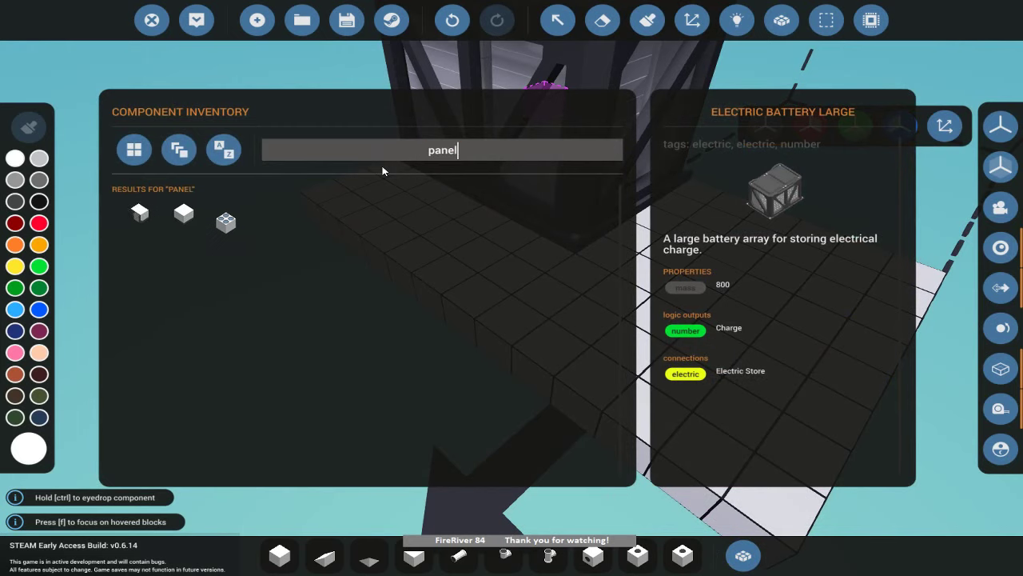
pyautogui.click(224, 214)
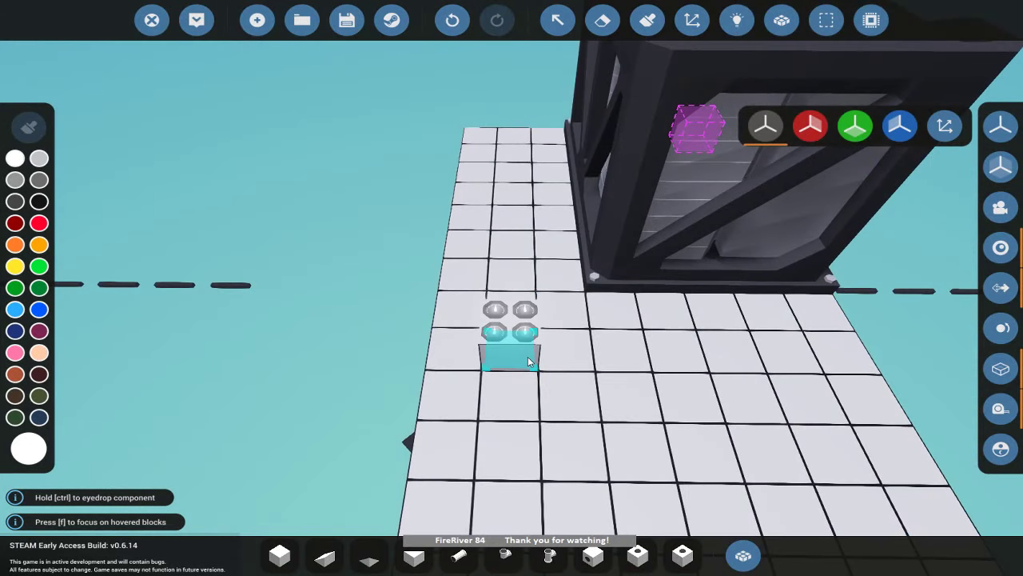
pyautogui.click(529, 356)
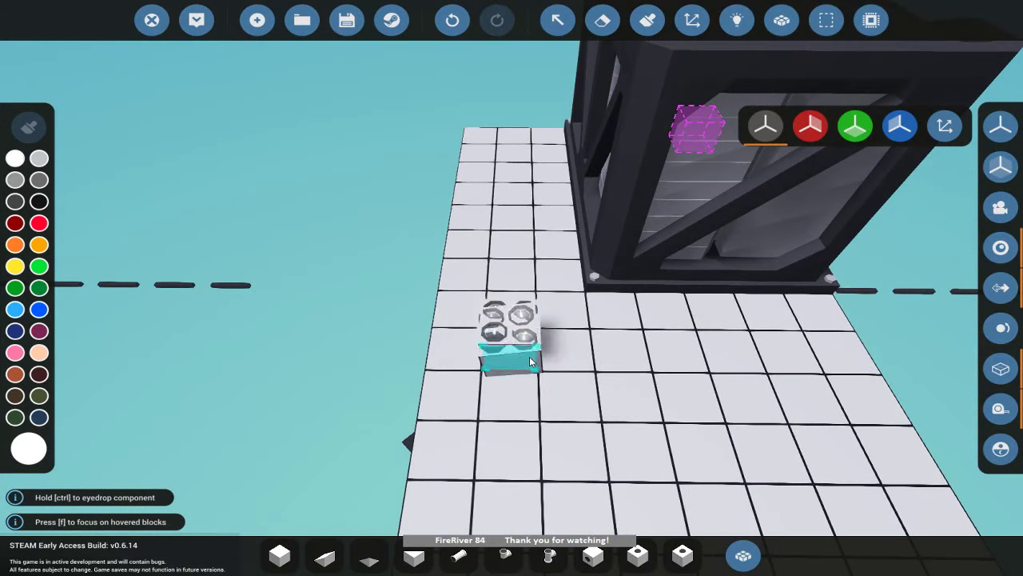
pyautogui.click(581, 353)
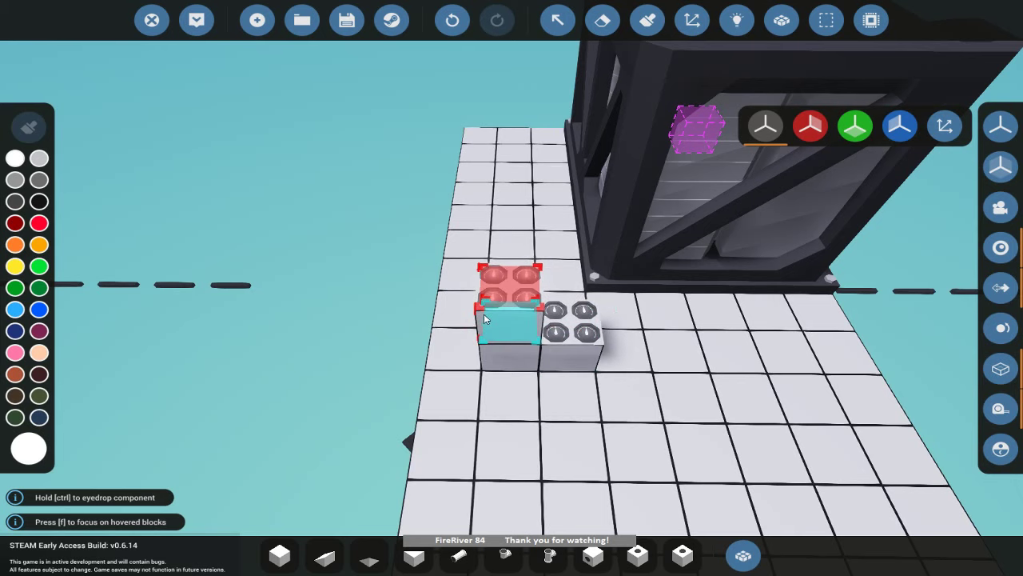
pyautogui.click(626, 348)
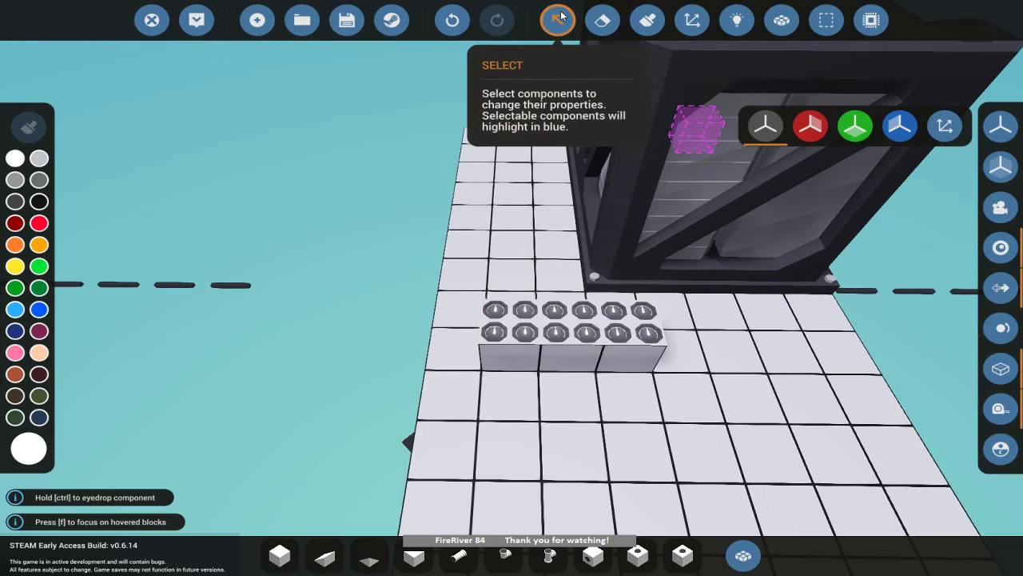
# Place a Small Keypad found by searching 'number', then select an instrument panel.
pyautogui.click(743, 555)
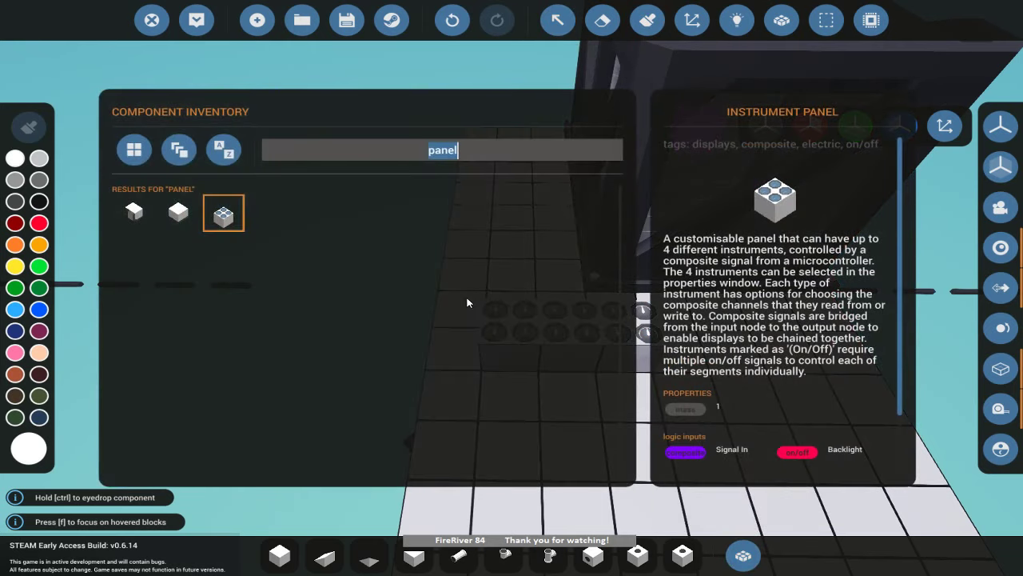
pyautogui.write('number')
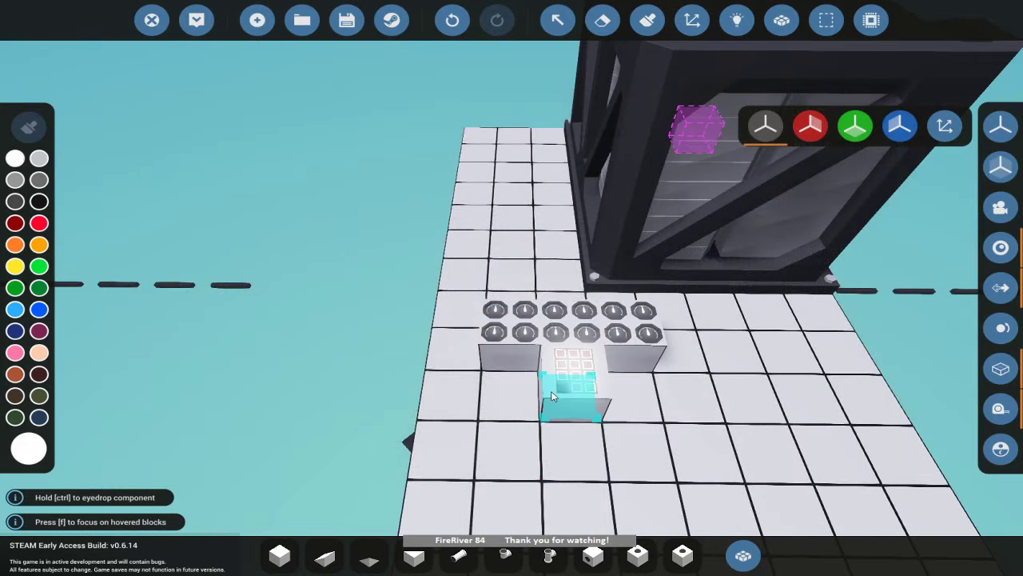
pyautogui.click(551, 395)
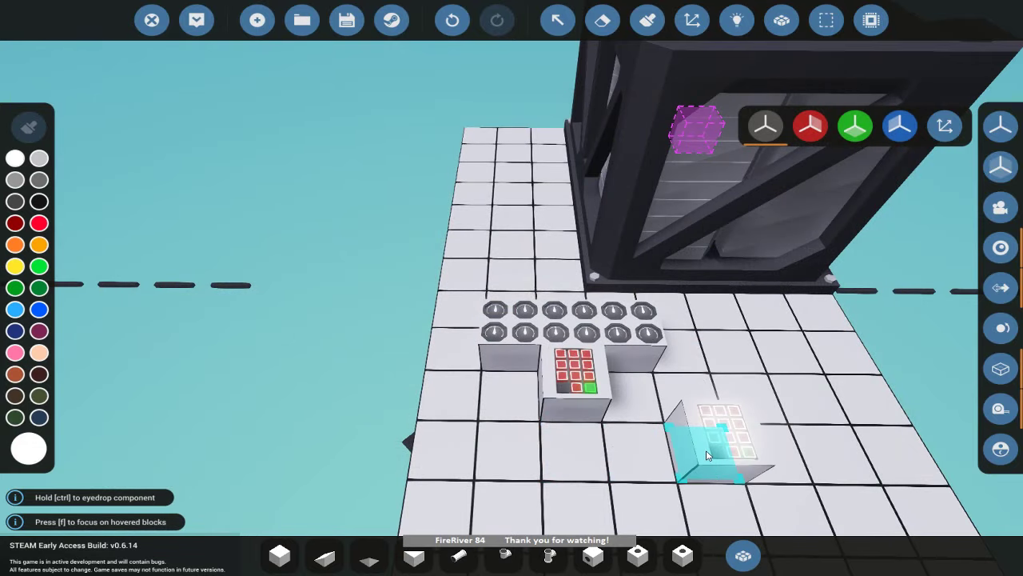
pyautogui.click(557, 20)
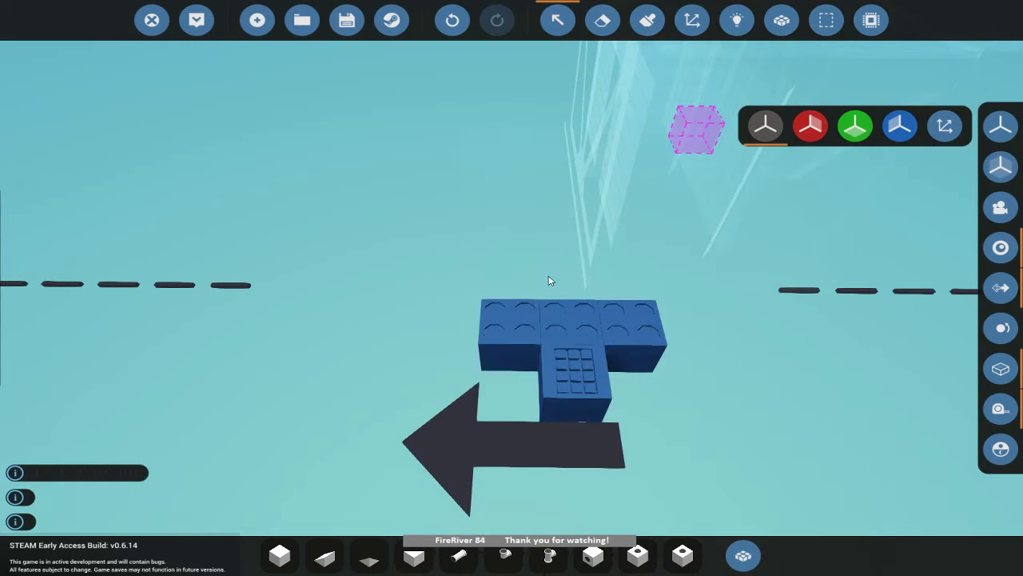
pyautogui.click(510, 322)
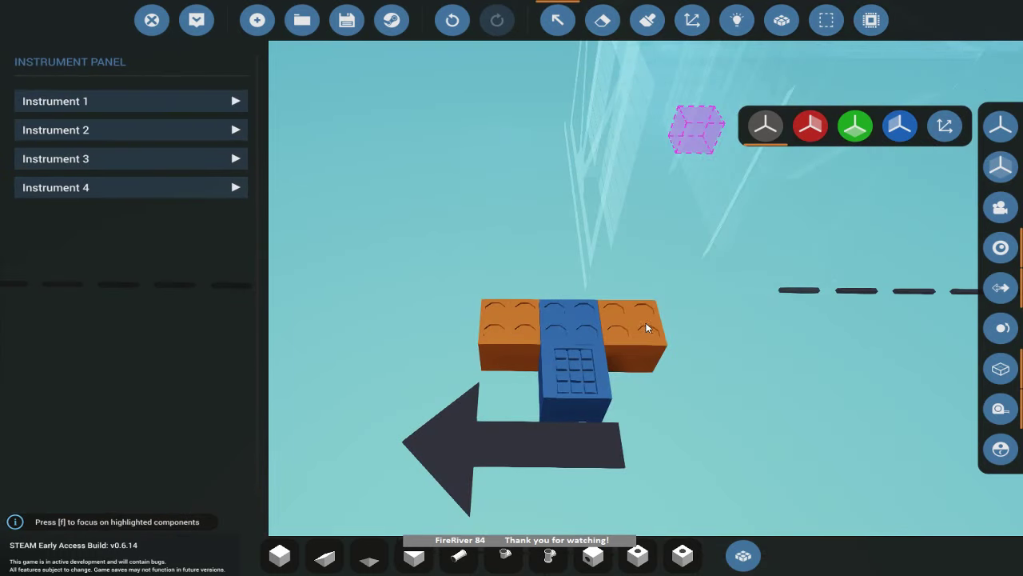
# Select the right-hand instrument panel block to bring up its Instrument Panel properties.
pyautogui.click(647, 320)
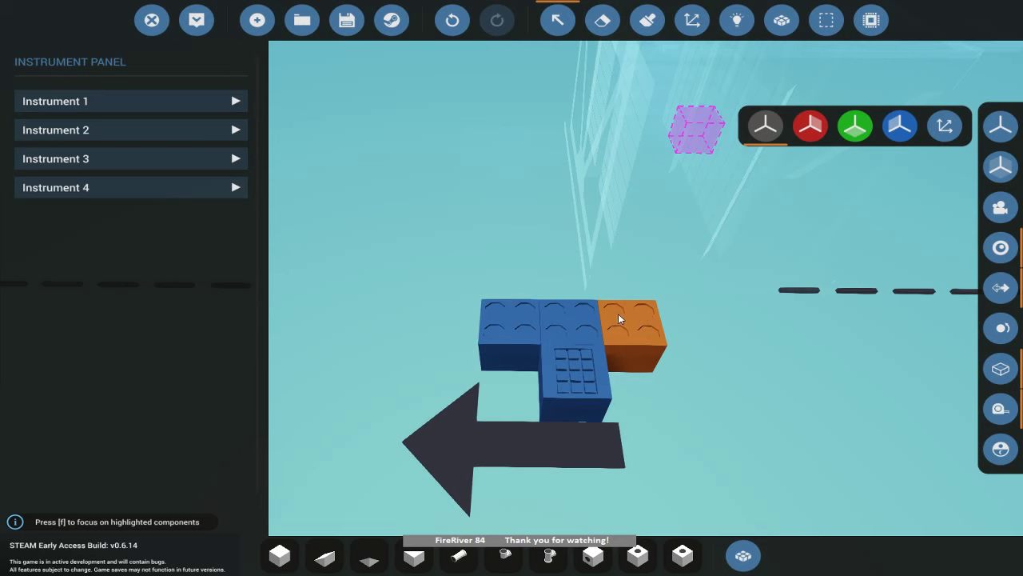
pyautogui.moveTo(618, 314); pyautogui.dragTo(590, 313)
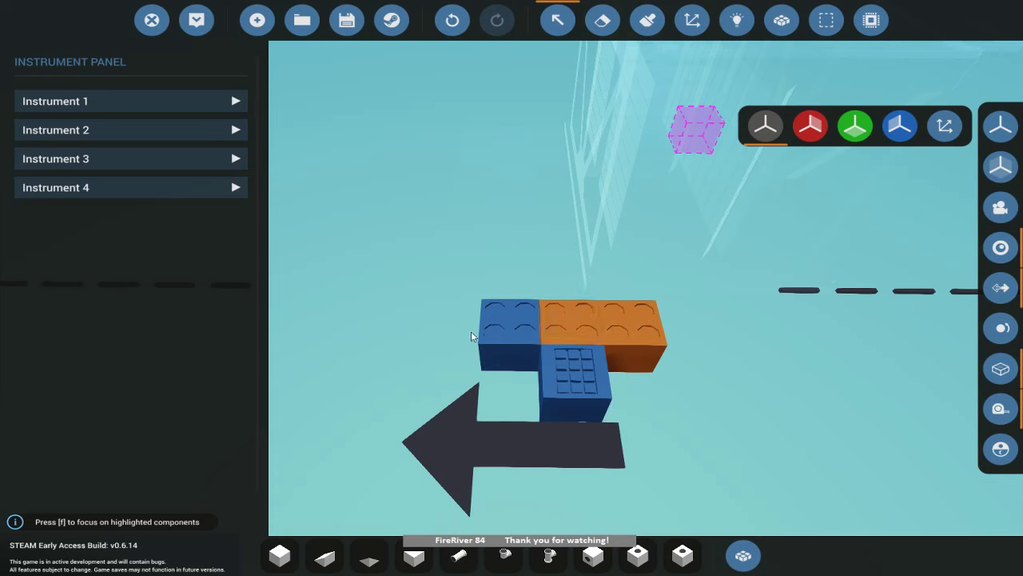
# Set Instruments 4 and 3 on the right-hand panel to type None.
pyautogui.click(639, 306)
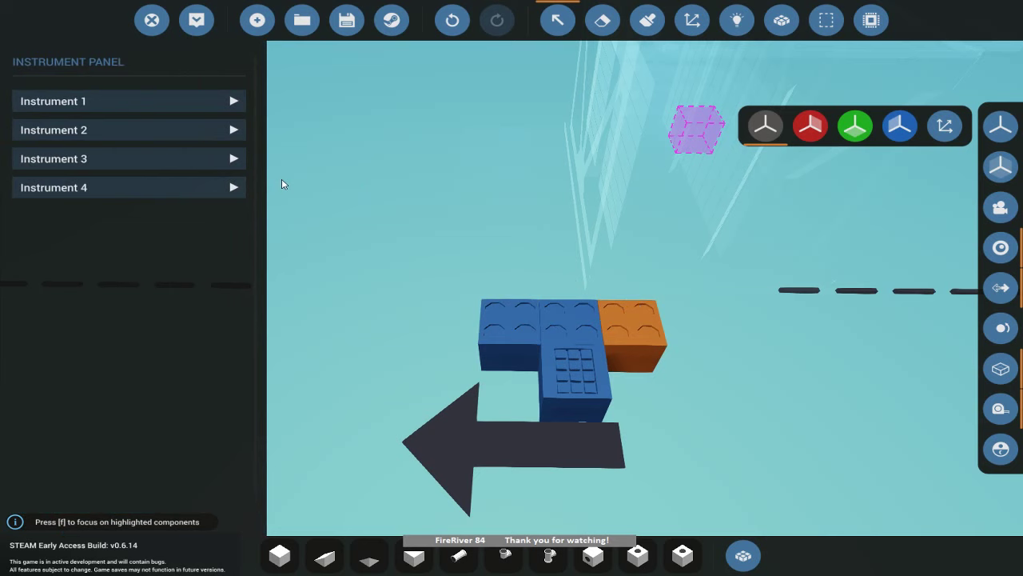
pyautogui.click(225, 186)
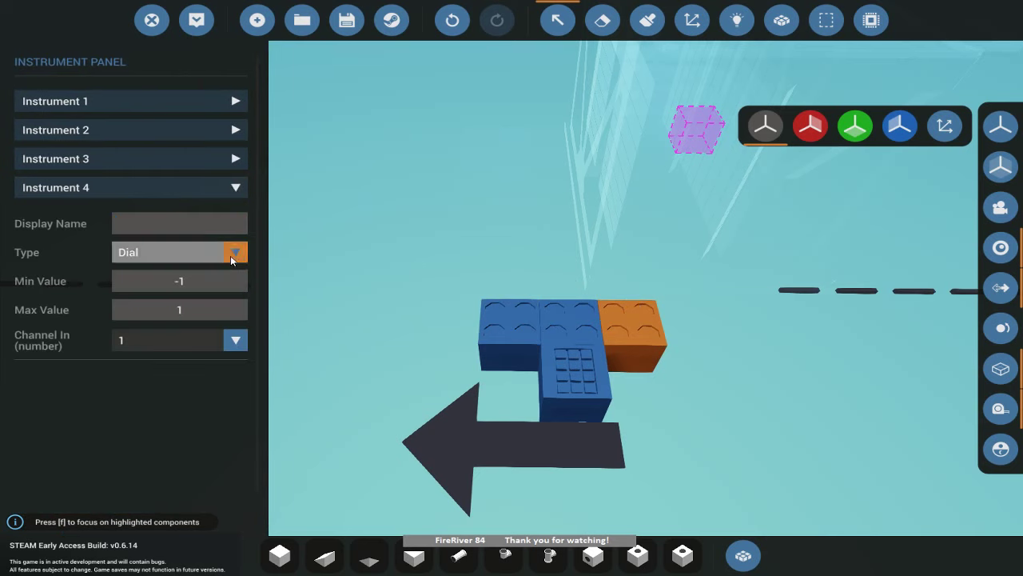
pyautogui.click(231, 253)
pyautogui.click(192, 273)
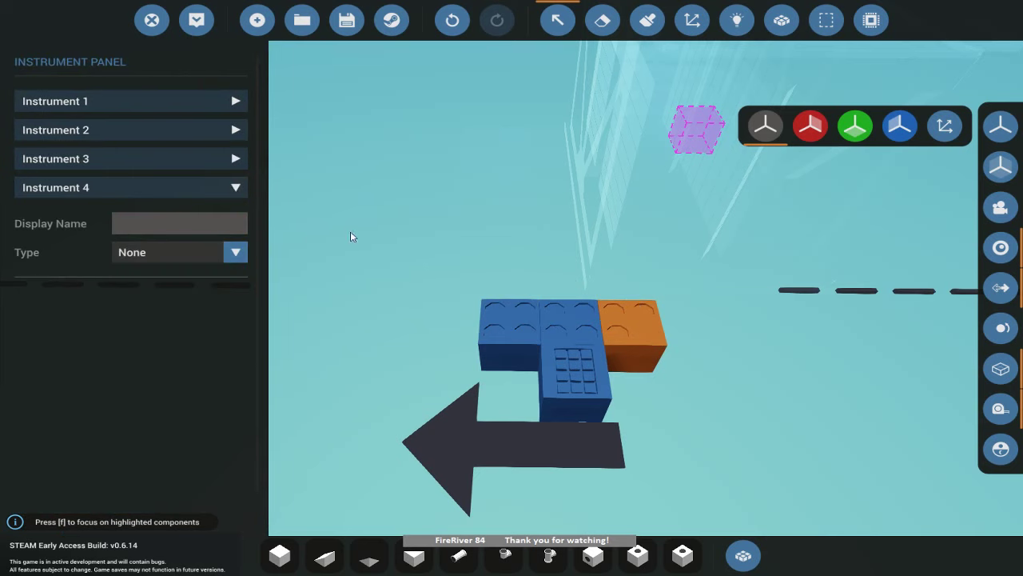
pyautogui.click(242, 159)
pyautogui.click(237, 230)
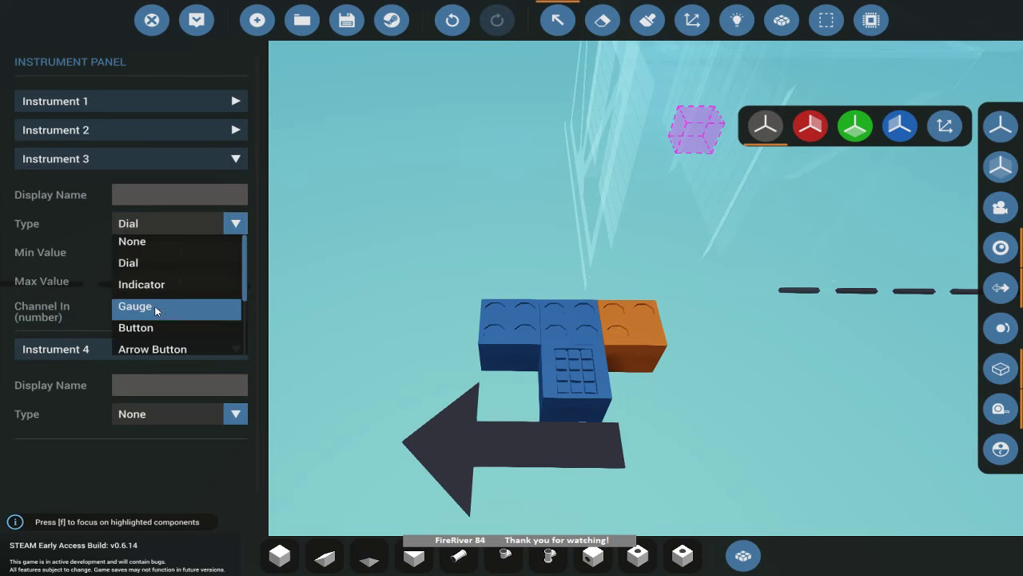
pyautogui.click(163, 242)
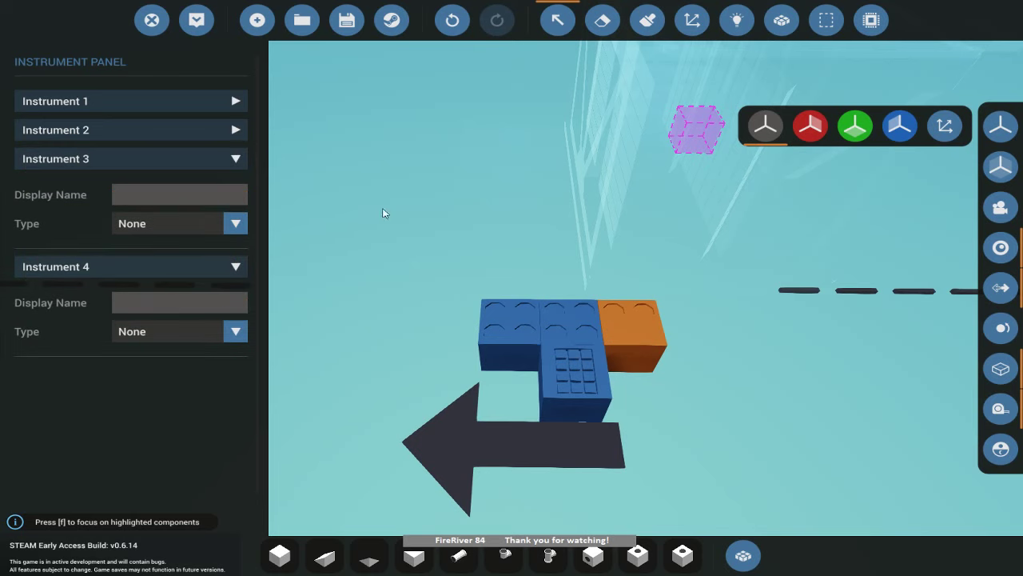
# Make Instrument 2 a Seven Segment display with its display mode on Number.
pyautogui.click(639, 312)
pyautogui.click(625, 312)
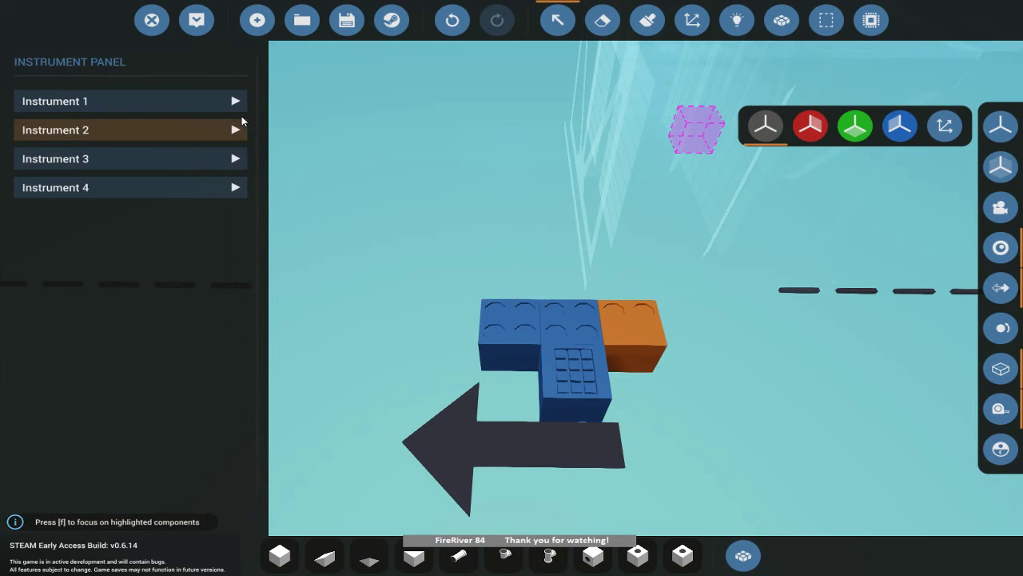
pyautogui.click(235, 129)
pyautogui.click(238, 196)
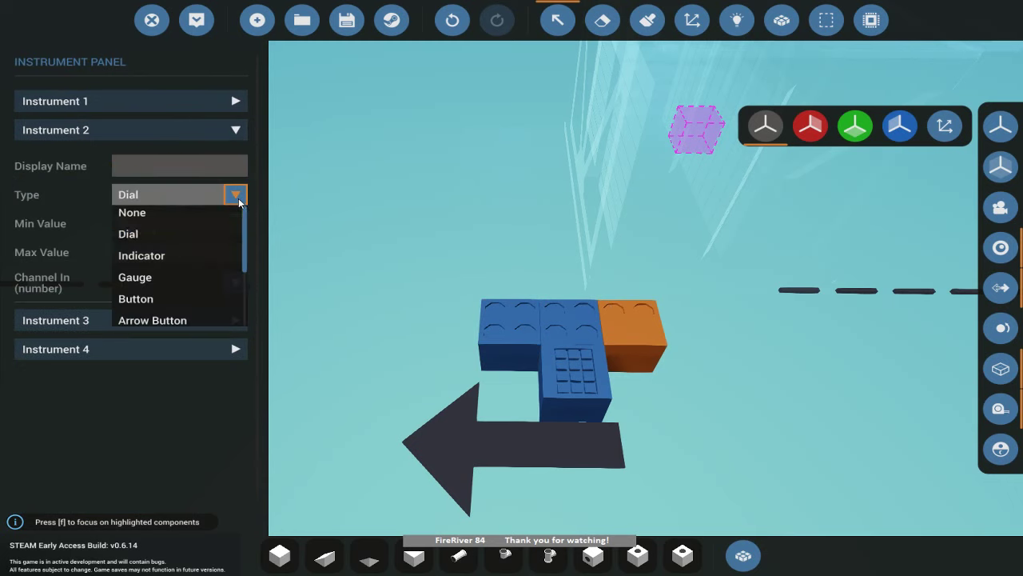
pyautogui.scroll(-3, 212, 274)
pyautogui.click(157, 272)
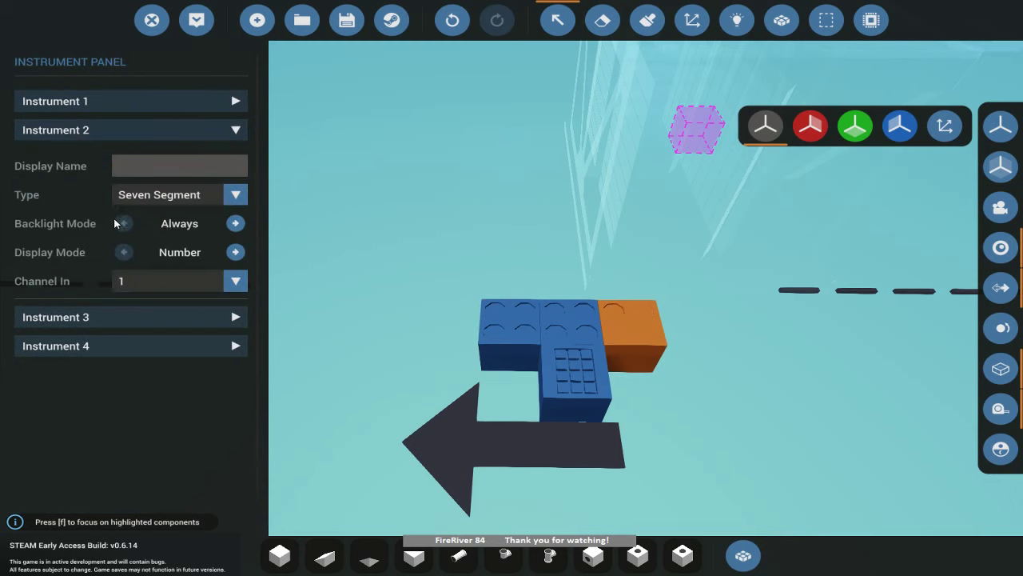
pyautogui.click(236, 251)
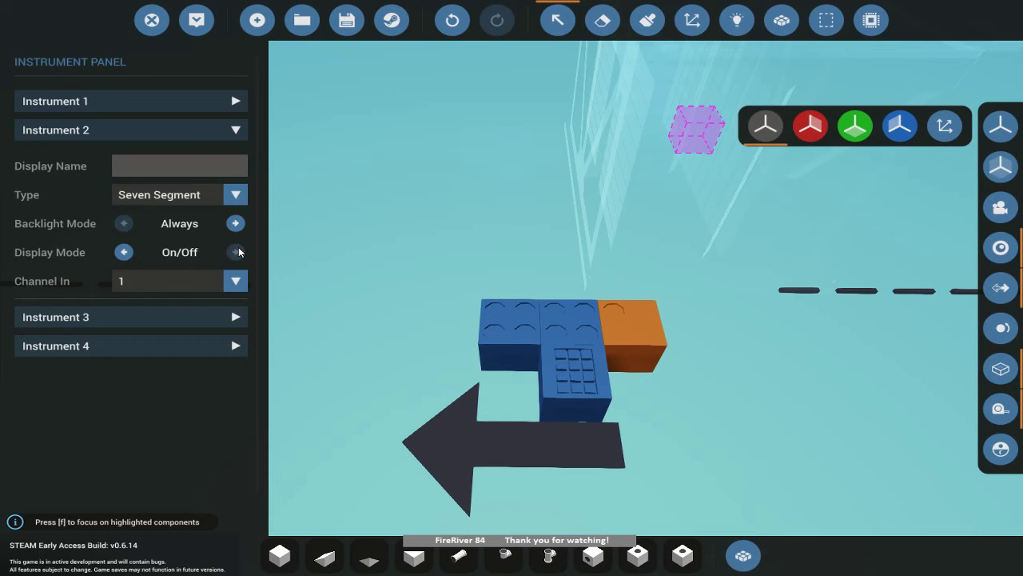
pyautogui.click(125, 252)
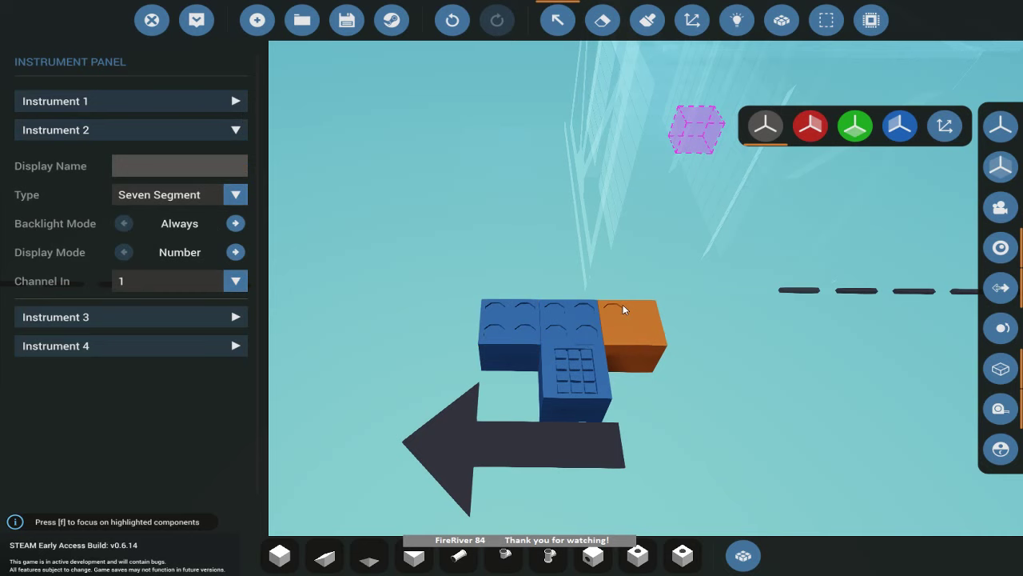
# Make Instrument 1 on the right-hand panel a Seven Segment display as well.
pyautogui.click(237, 100)
pyautogui.click(227, 166)
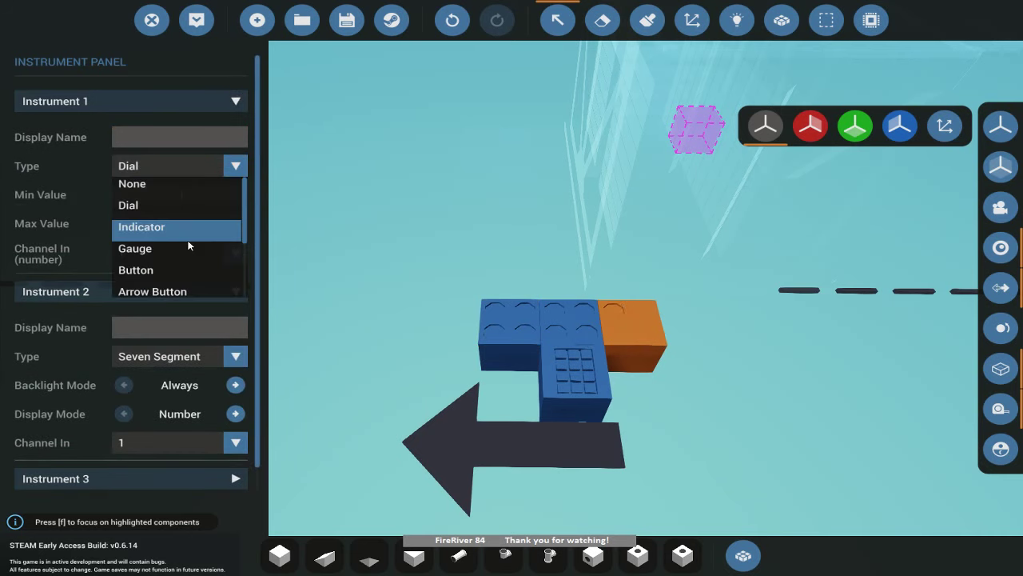
pyautogui.scroll(-3, 190, 246)
pyautogui.click(189, 249)
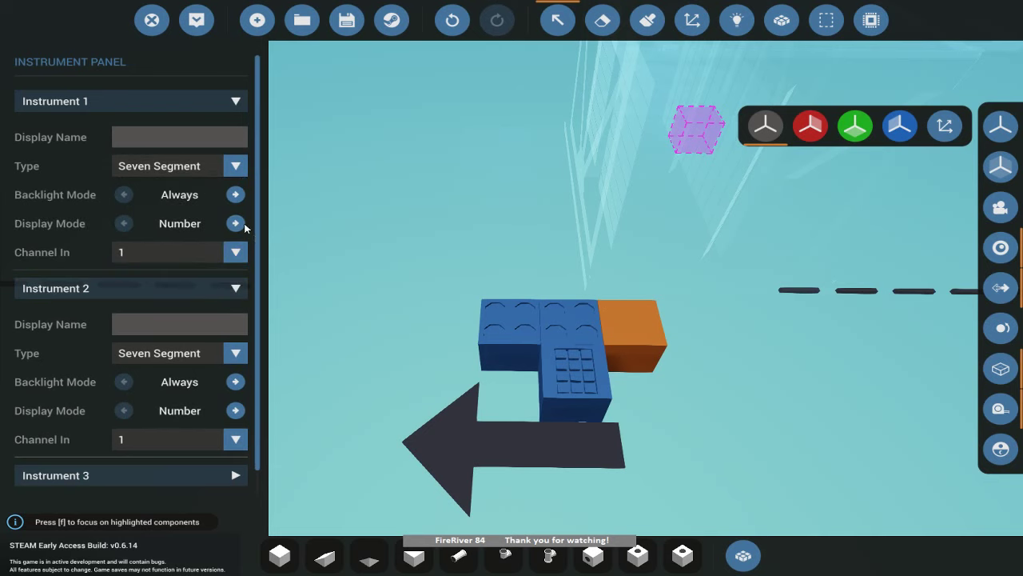
pyautogui.click(234, 252)
# Select the middle display block and set its Instruments 4 and 3 to None.
pyautogui.click(187, 292)
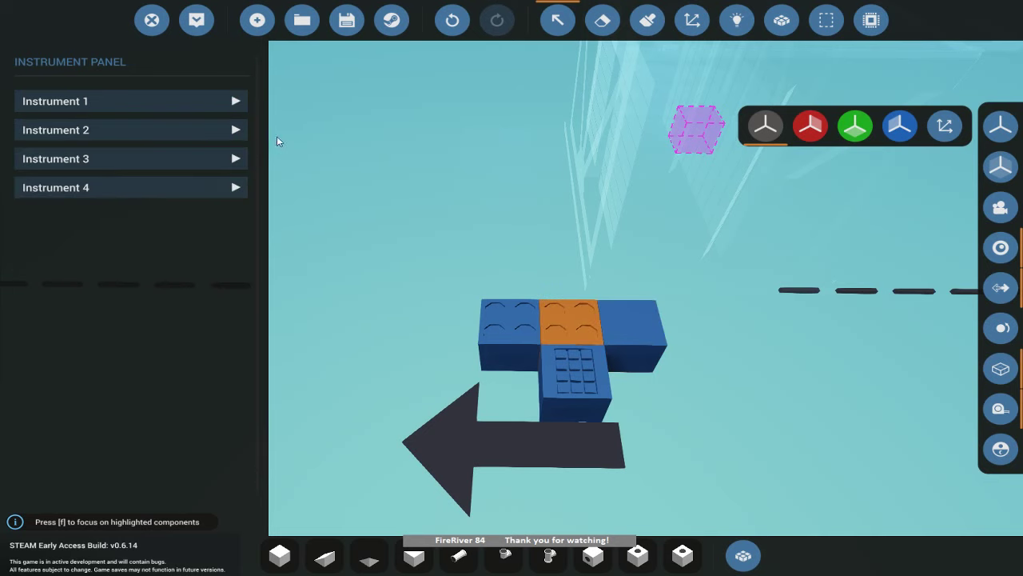
pyautogui.click(236, 188)
pyautogui.click(207, 254)
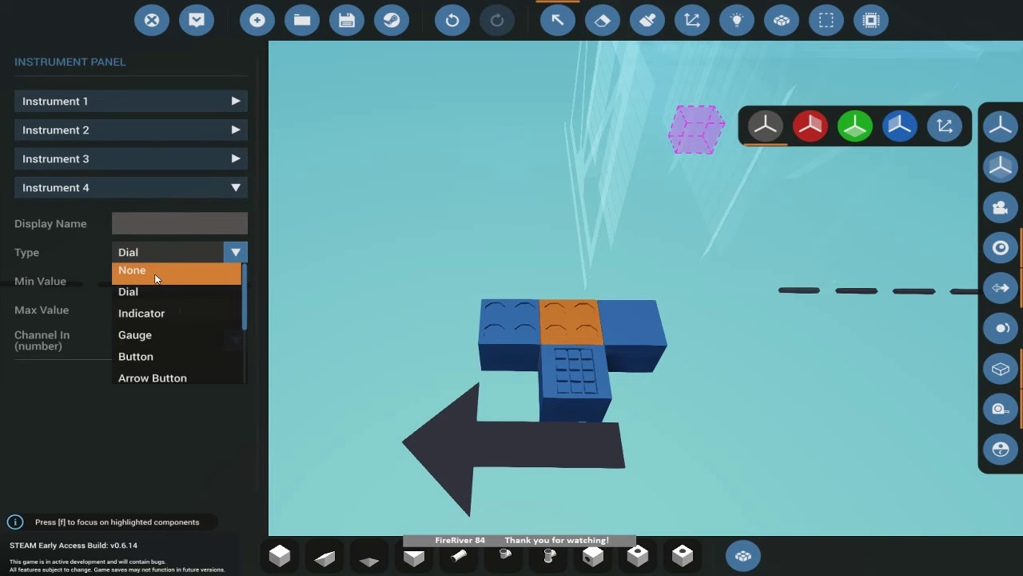
pyautogui.click(155, 277)
pyautogui.click(237, 158)
pyautogui.click(232, 223)
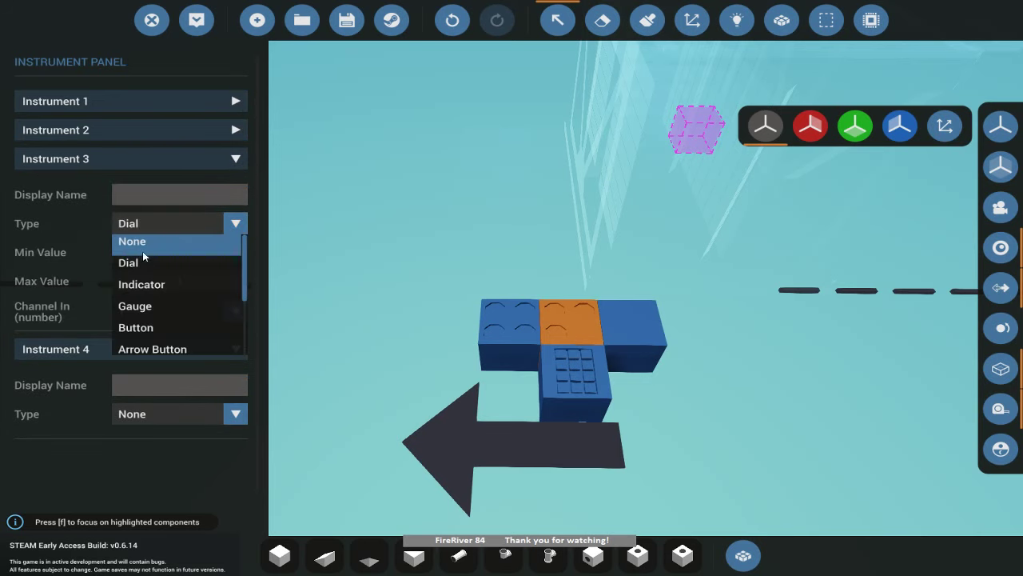
pyautogui.click(143, 251)
# Make the middle block's Instrument 2 a Seven Segment display on channel 3.
pyautogui.click(238, 131)
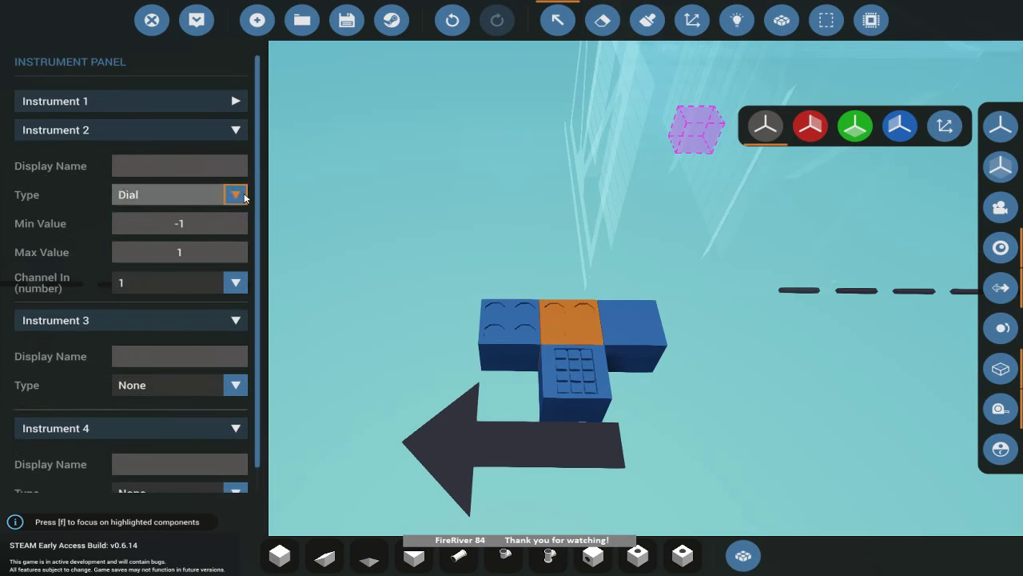
pyautogui.click(237, 195)
pyautogui.scroll(-2, 160, 256)
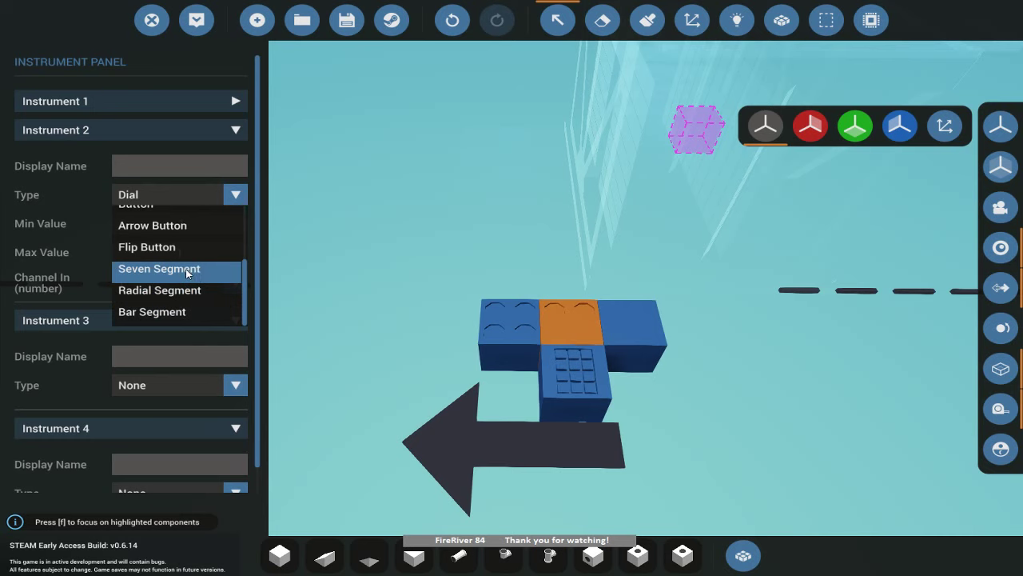
pyautogui.click(186, 270)
pyautogui.click(231, 281)
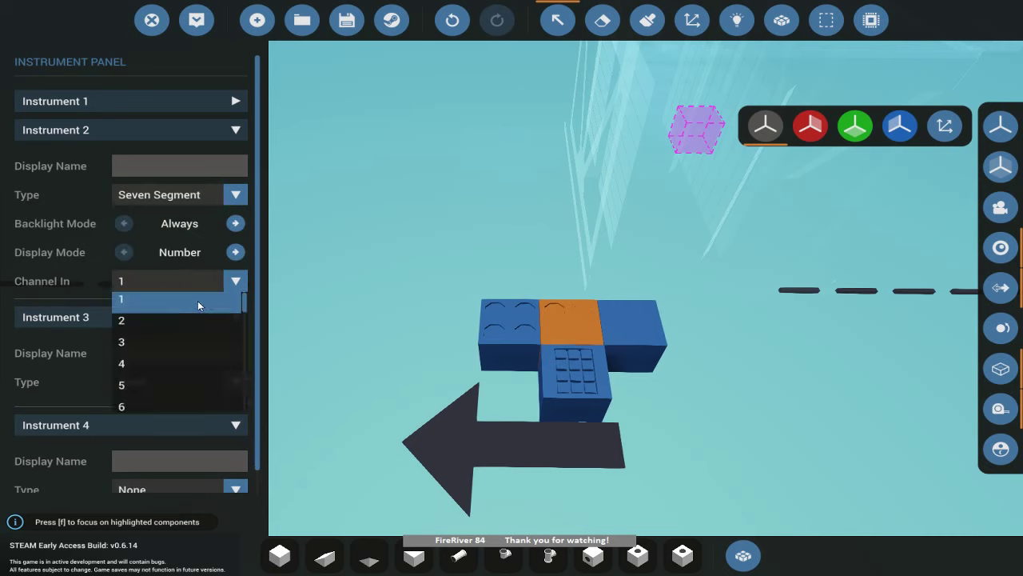
pyautogui.click(148, 349)
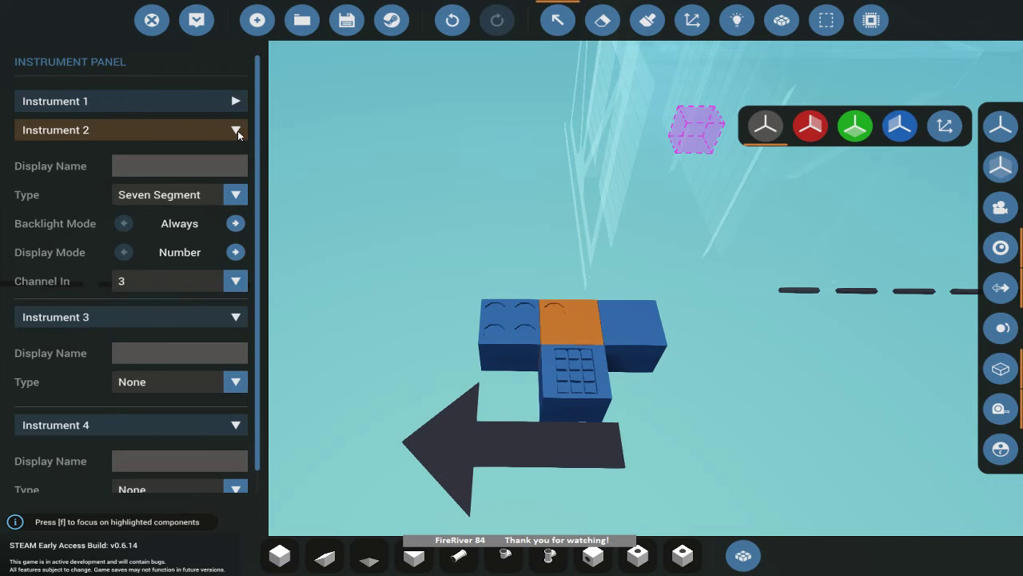
pyautogui.click(237, 130)
# Make the middle block's Instrument 1 a Seven Segment display on channel 4.
pyautogui.click(235, 100)
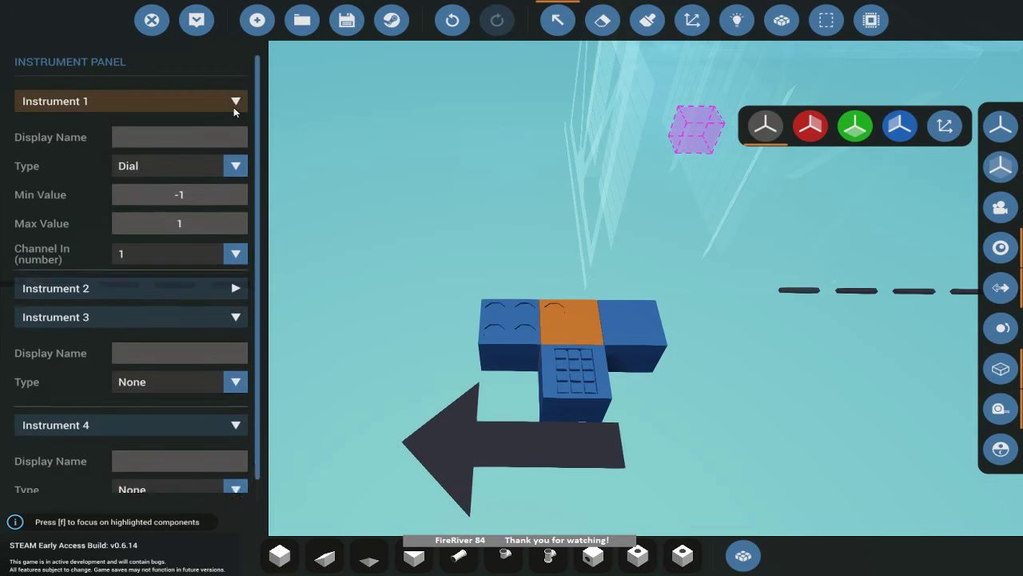
pyautogui.click(236, 166)
pyautogui.scroll(-3, 162, 262)
pyautogui.click(160, 247)
pyautogui.click(235, 251)
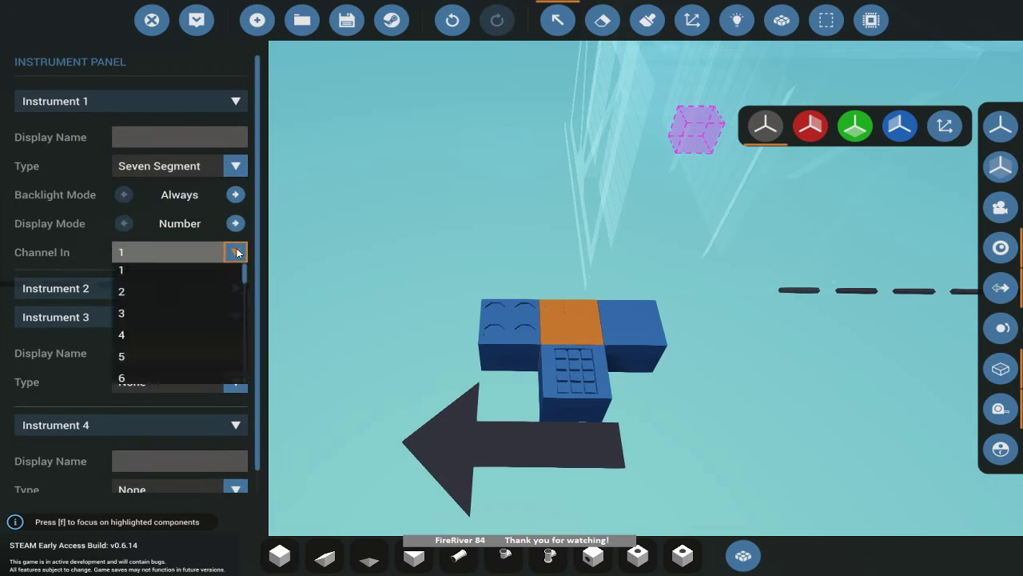
pyautogui.scroll(-3, 230, 284)
pyautogui.click(194, 324)
# Select the left display block and set its Instruments 4 and 3 to None.
pyautogui.click(503, 303)
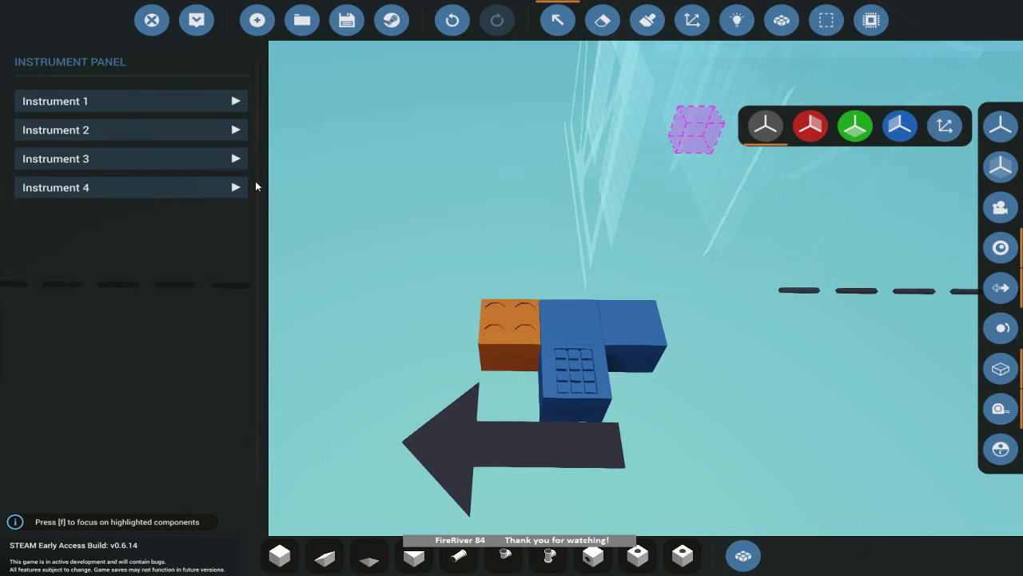
pyautogui.click(235, 187)
pyautogui.click(235, 251)
pyautogui.click(161, 276)
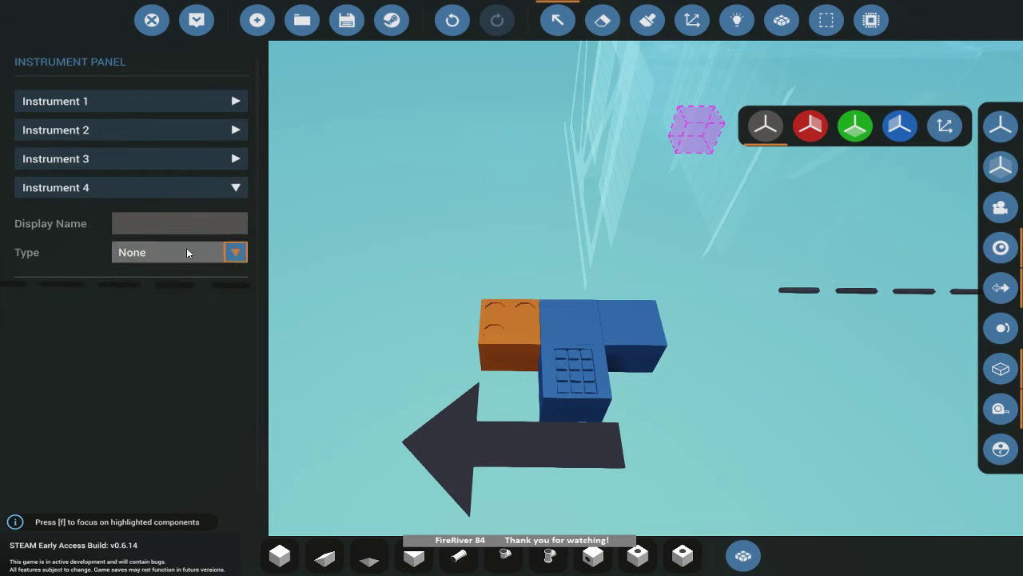
pyautogui.click(230, 160)
pyautogui.click(232, 225)
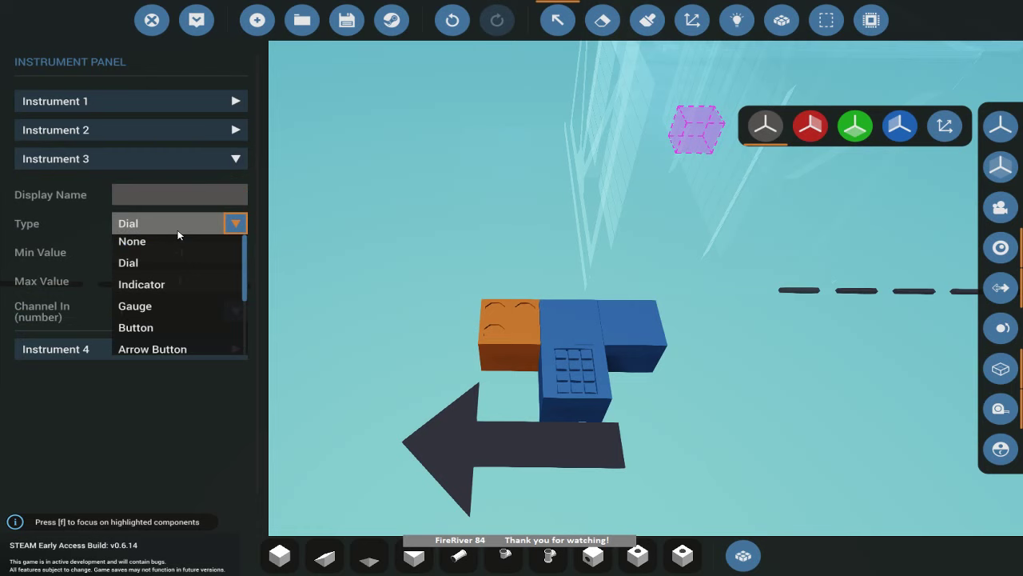
pyautogui.click(200, 240)
# Make the left block's Instrument 2 a Seven Segment display on channel 5.
pyautogui.click(234, 130)
pyautogui.click(235, 194)
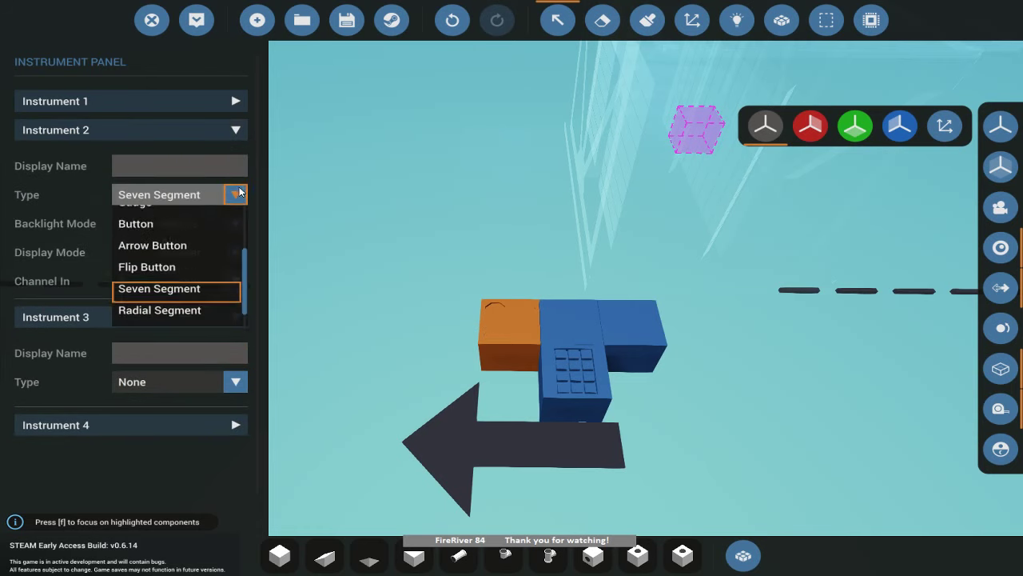
pyautogui.scroll(-1, 160, 272)
pyautogui.click(160, 267)
pyautogui.click(231, 284)
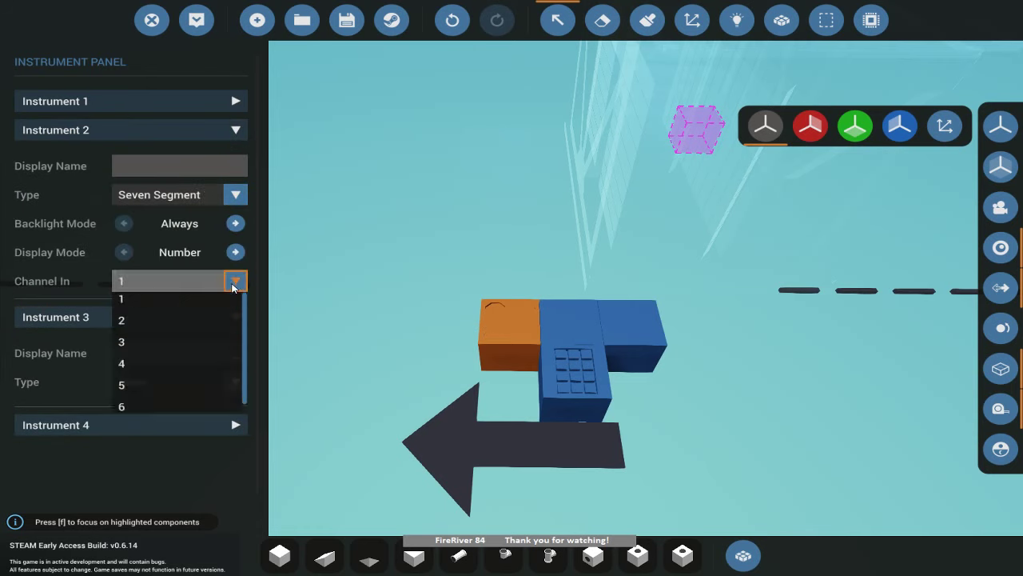
pyautogui.click(122, 365)
# Make the left block's Instrument 1 a Seven Segment display.
pyautogui.click(231, 100)
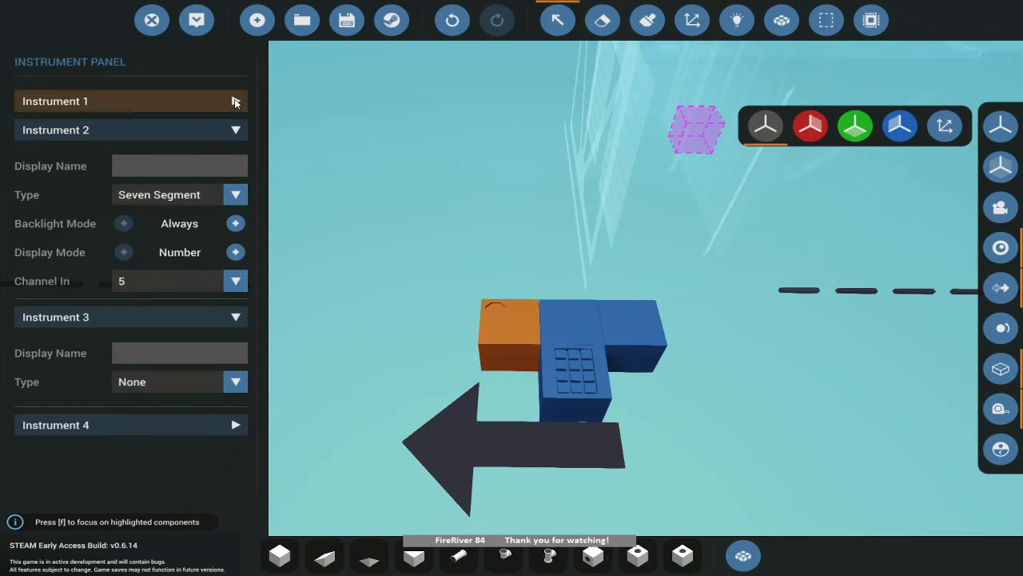
pyautogui.click(231, 100)
pyautogui.click(235, 165)
pyautogui.scroll(-2, 160, 240)
pyautogui.click(160, 242)
pyautogui.click(235, 165)
pyautogui.press('Tab')
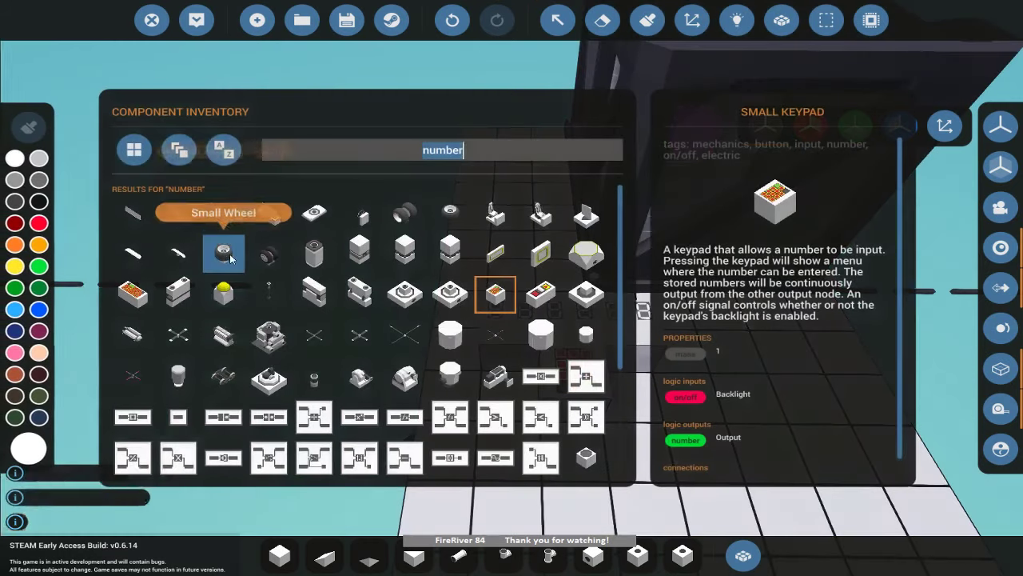
pyautogui.press('Tab')
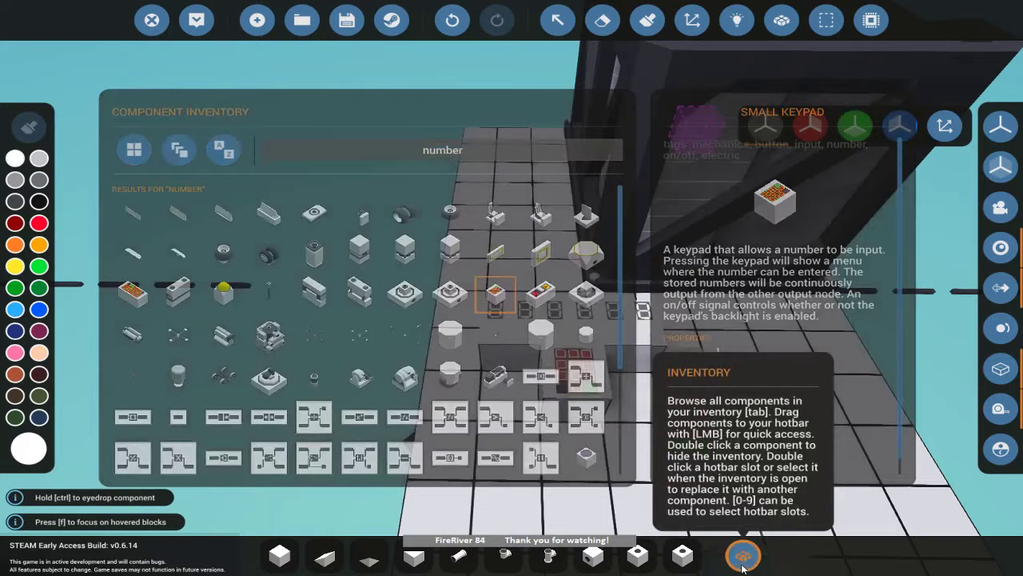
# Feed the left block's Instrument 1 from channel 6 and return to the building view.
pyautogui.click(558, 20)
pyautogui.click(531, 320)
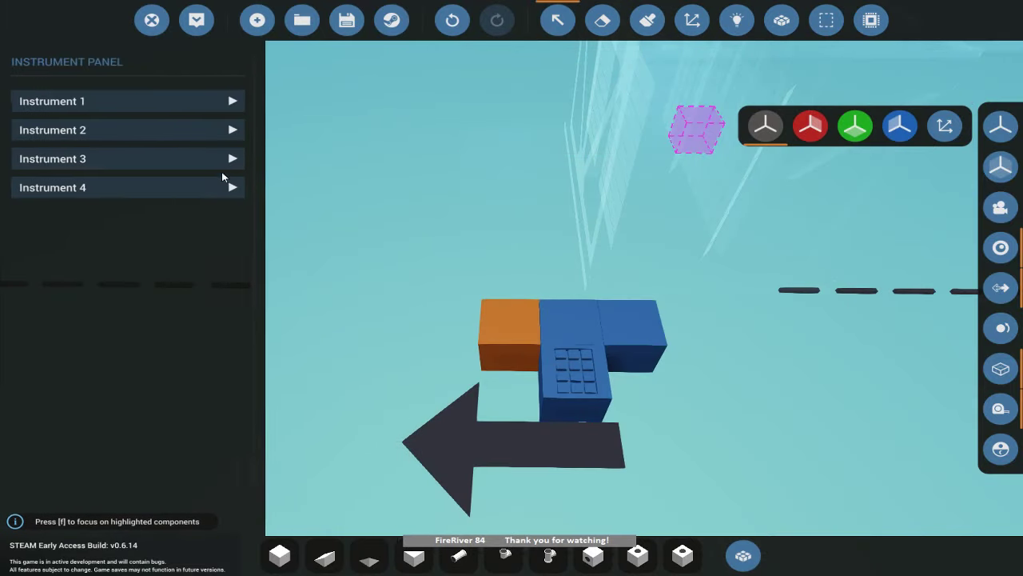
pyautogui.click(235, 100)
pyautogui.click(236, 252)
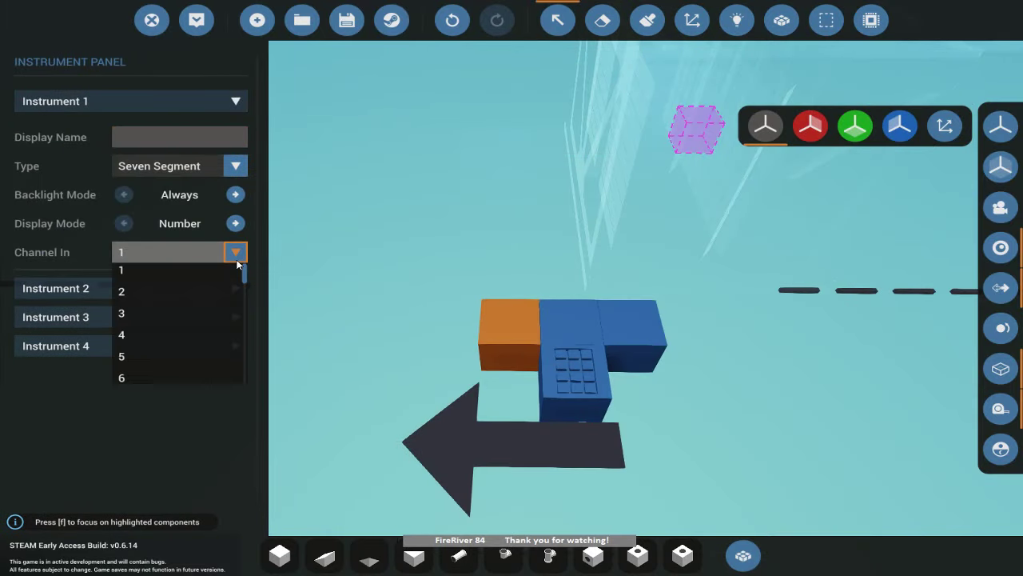
pyautogui.scroll(-3, 197, 320)
pyautogui.click(196, 320)
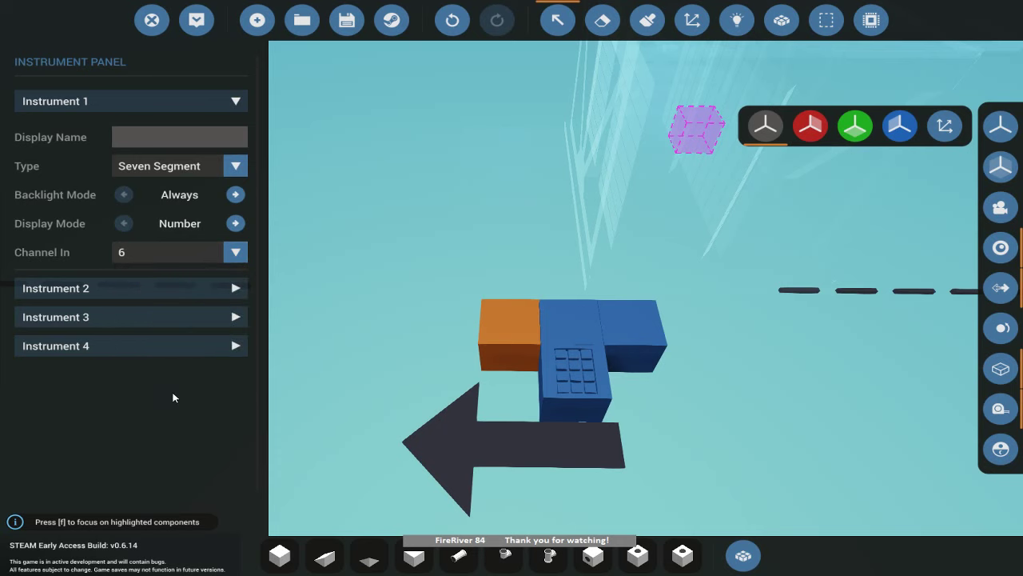
pyautogui.click(232, 287)
pyautogui.click(435, 169)
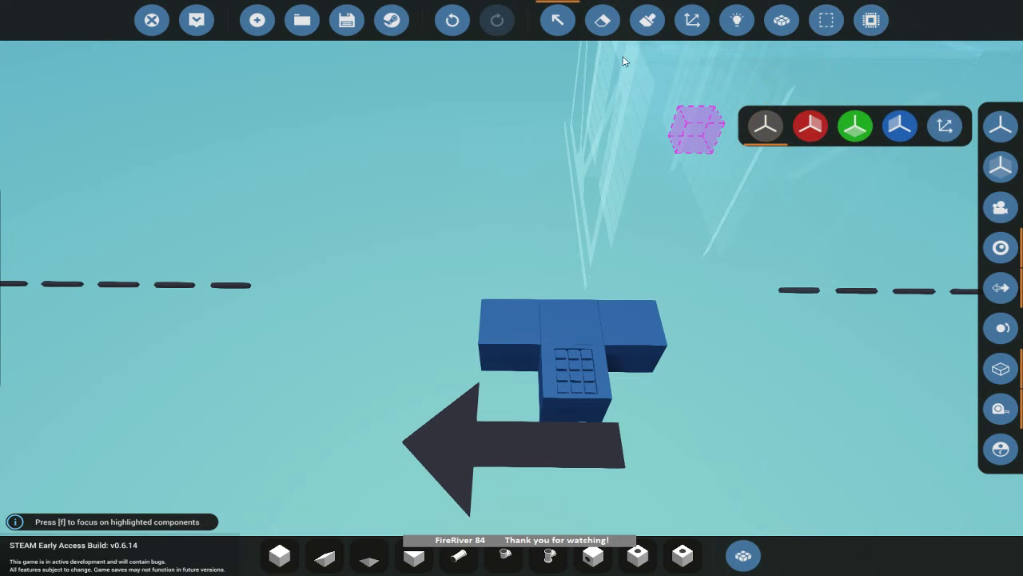
pyautogui.click(558, 20)
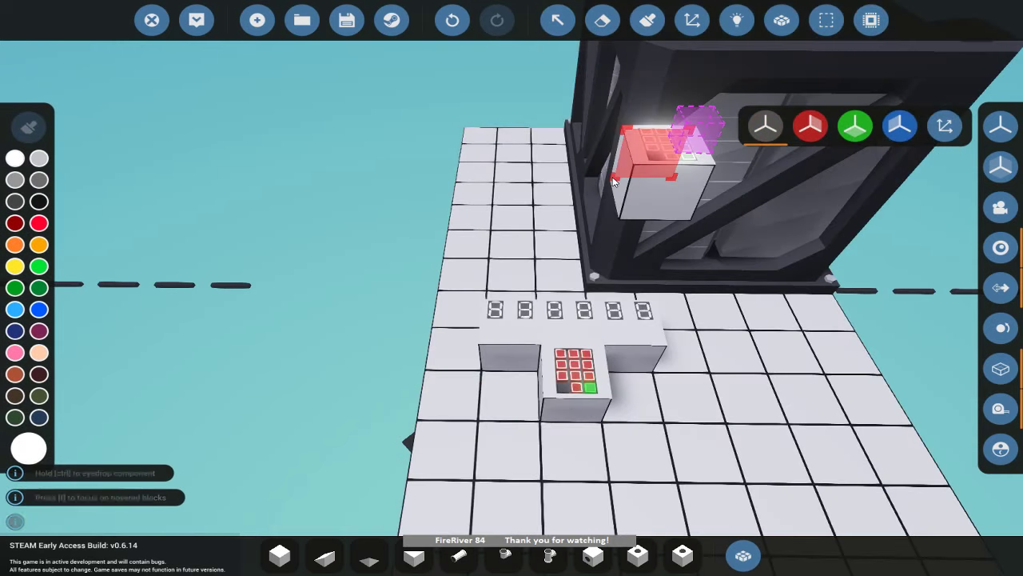
# Name the new microcontroller SevenSegementLargeNumber and shorten its Length to a single row.
pyautogui.click(857, 29)
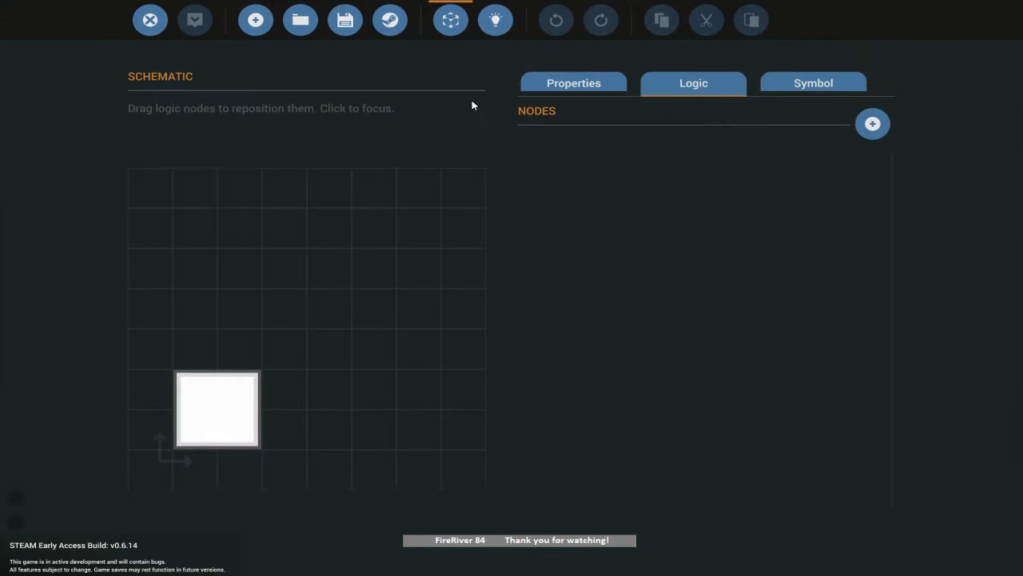
pyautogui.click(591, 87)
pyautogui.write('Sev')
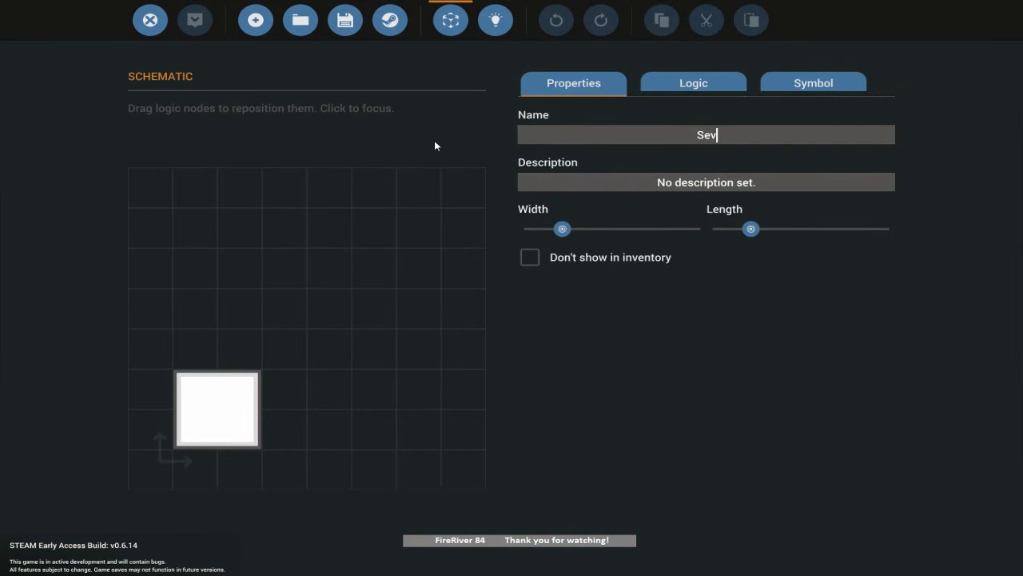
pyautogui.write('enSegement')
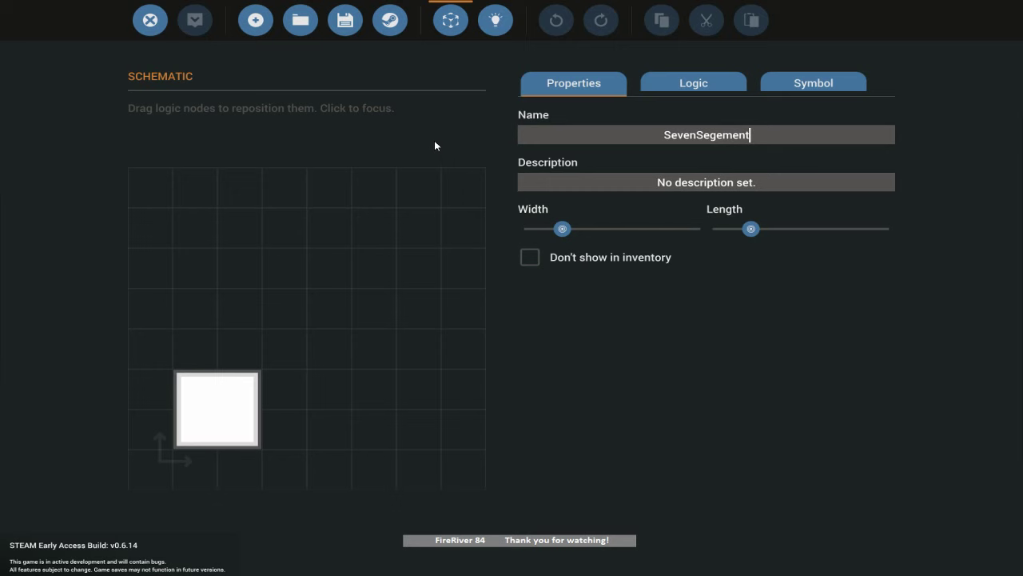
pyautogui.write('LargeNumber')
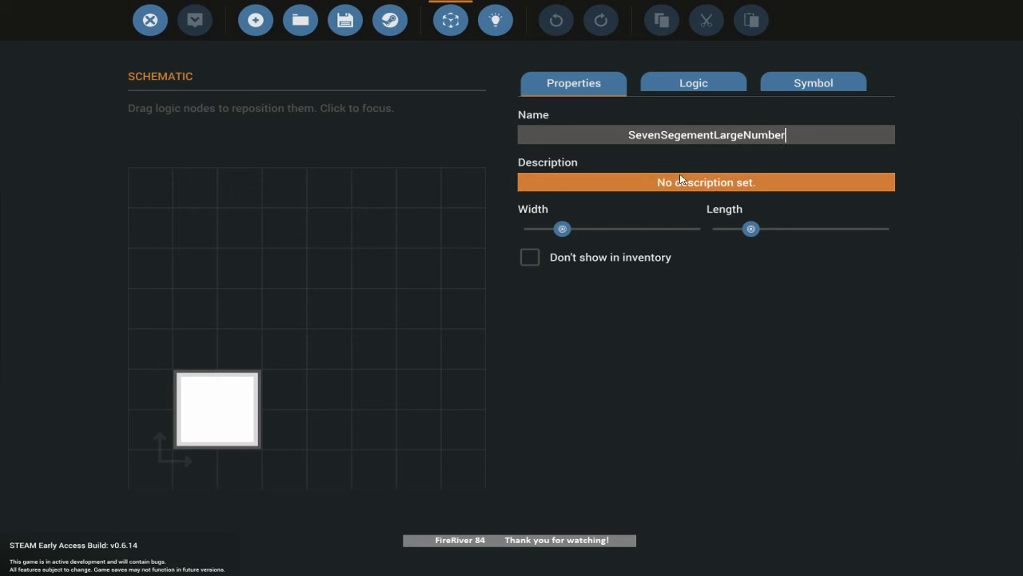
pyautogui.moveTo(751, 229); pyautogui.dragTo(718, 228)
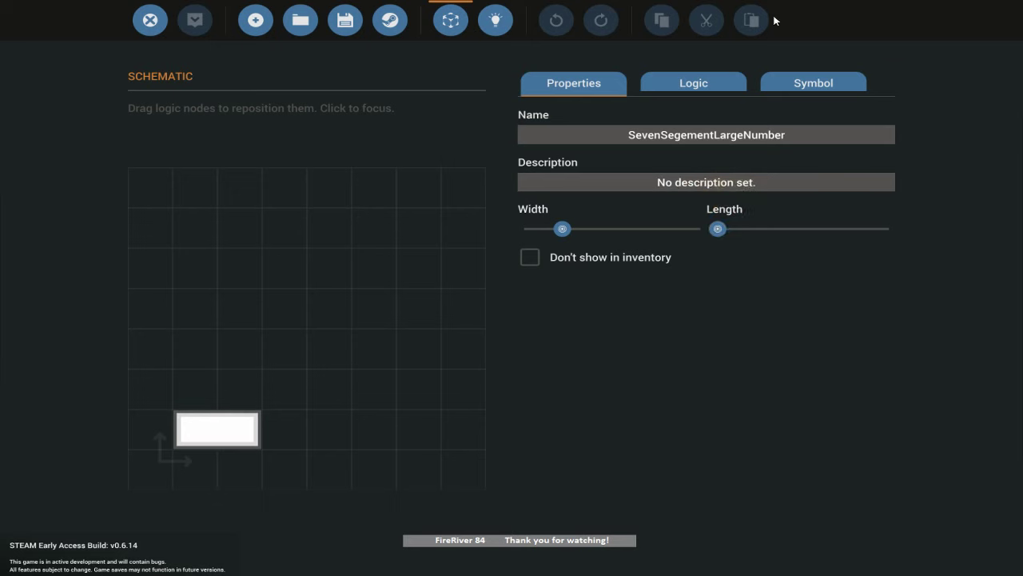
# Add a number input node to the microcontroller.
pyautogui.click(716, 80)
pyautogui.click(872, 123)
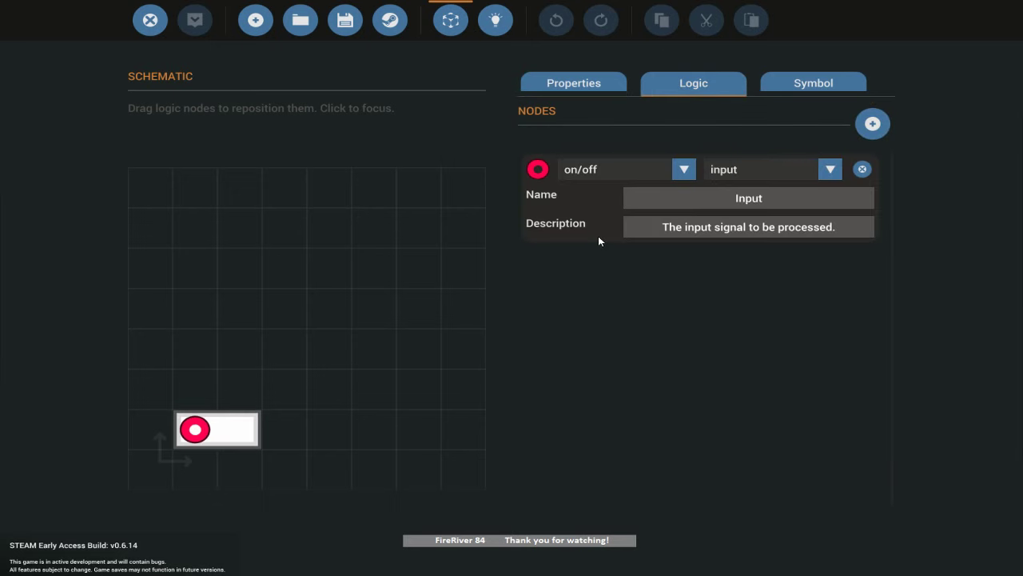
pyautogui.click(676, 169)
pyautogui.click(591, 208)
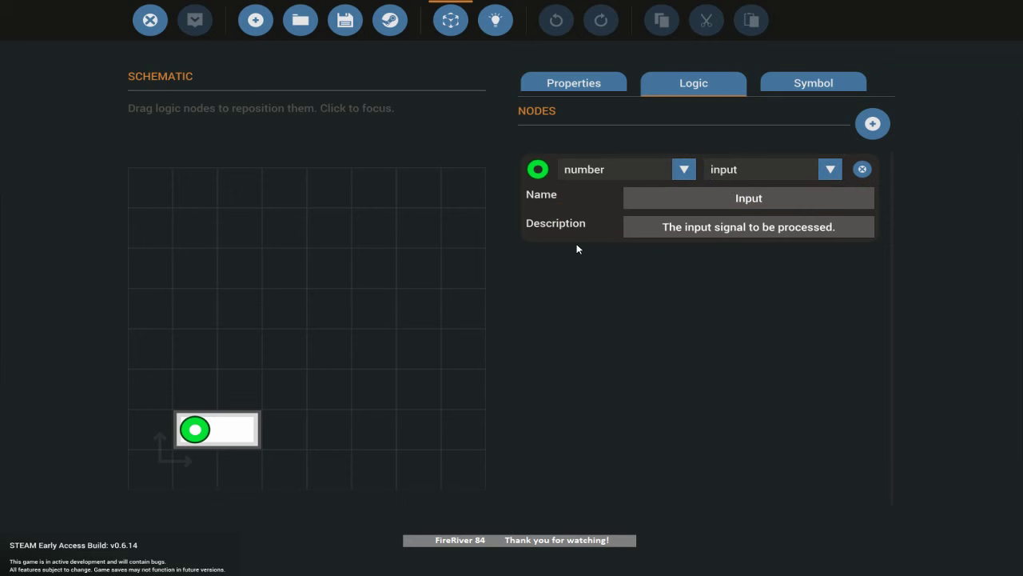
# Add a composite output node named 'Output' beside the input and show the logic grid.
pyautogui.click(872, 123)
pyautogui.click(684, 269)
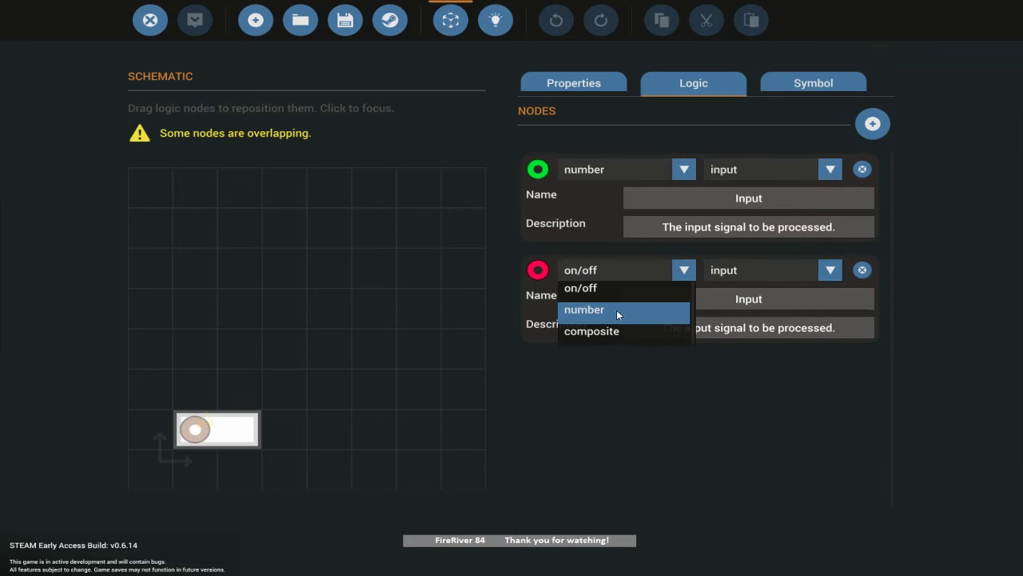
pyautogui.click(617, 328)
pyautogui.click(830, 270)
pyautogui.click(769, 308)
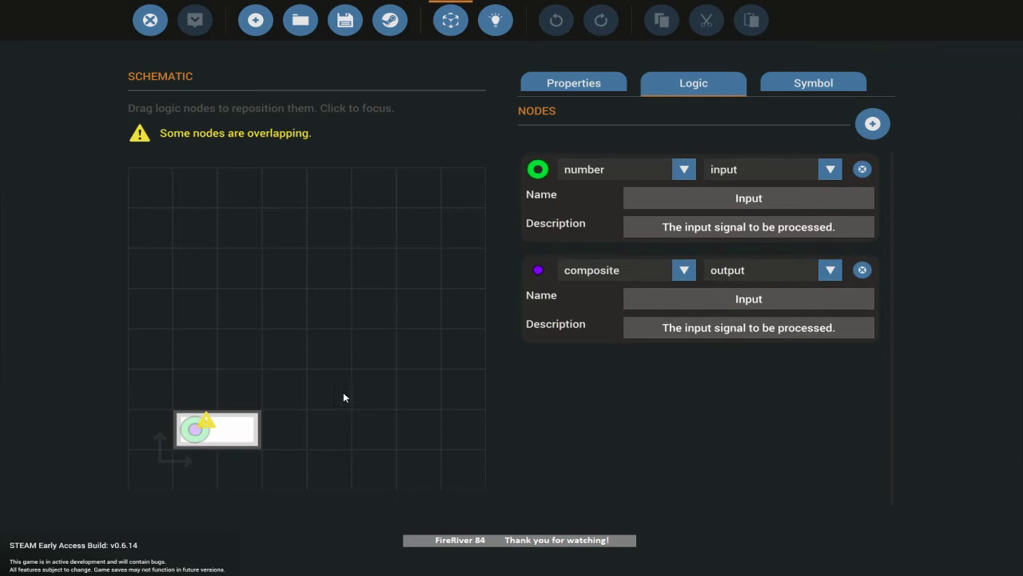
pyautogui.moveTo(195, 434)
pyautogui.moveTo(195, 435); pyautogui.dragTo(240, 431)
pyautogui.click(681, 304)
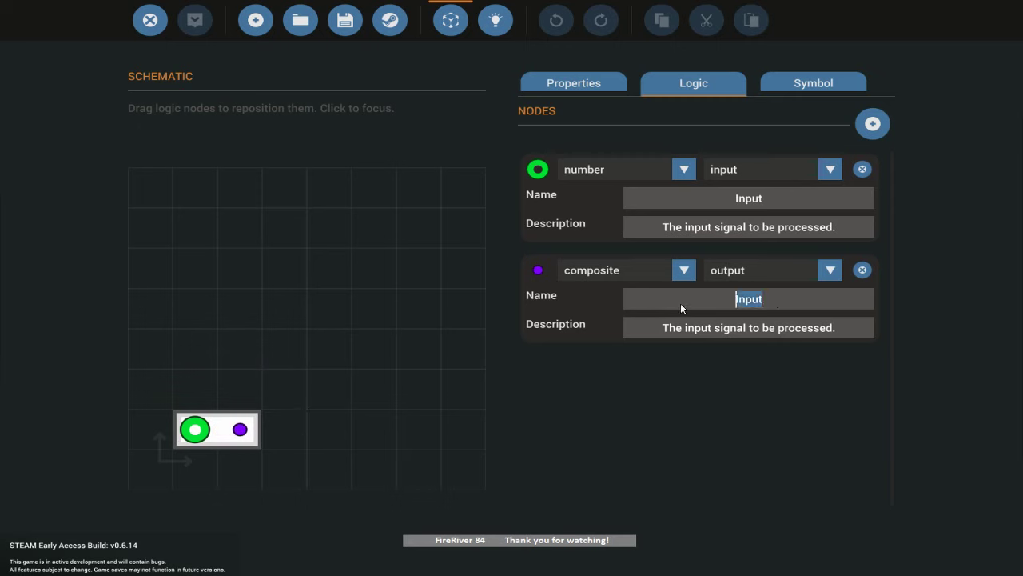
pyautogui.write('Output')
pyautogui.click(489, 27)
# Separate the overlapping input and output nodes and nudge the input node left.
pyautogui.moveTo(549, 277); pyautogui.dragTo(368, 277)
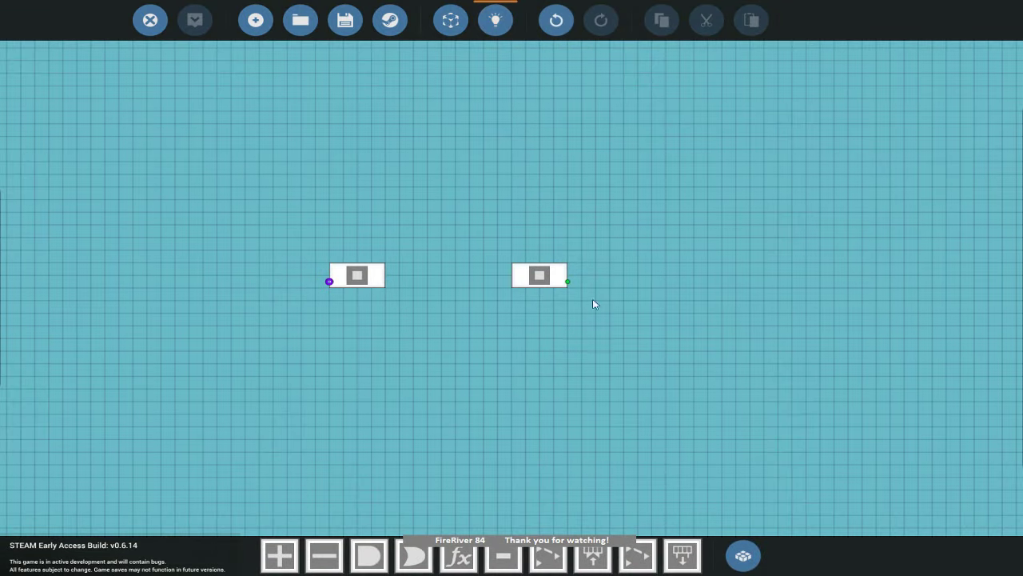
pyautogui.moveTo(543, 272); pyautogui.dragTo(605, 301)
pyautogui.click(332, 304)
pyautogui.moveTo(333, 304); pyautogui.dragTo(319, 302)
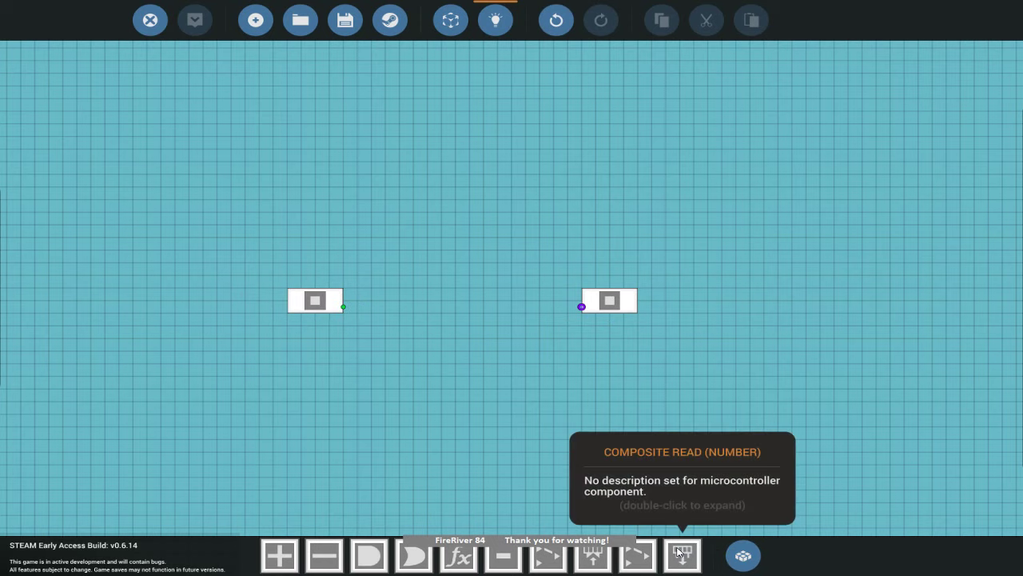
# Place a Composite Write (Number) block mid-grid with Channel Count set to 6.
pyautogui.click(598, 556)
pyautogui.click(488, 320)
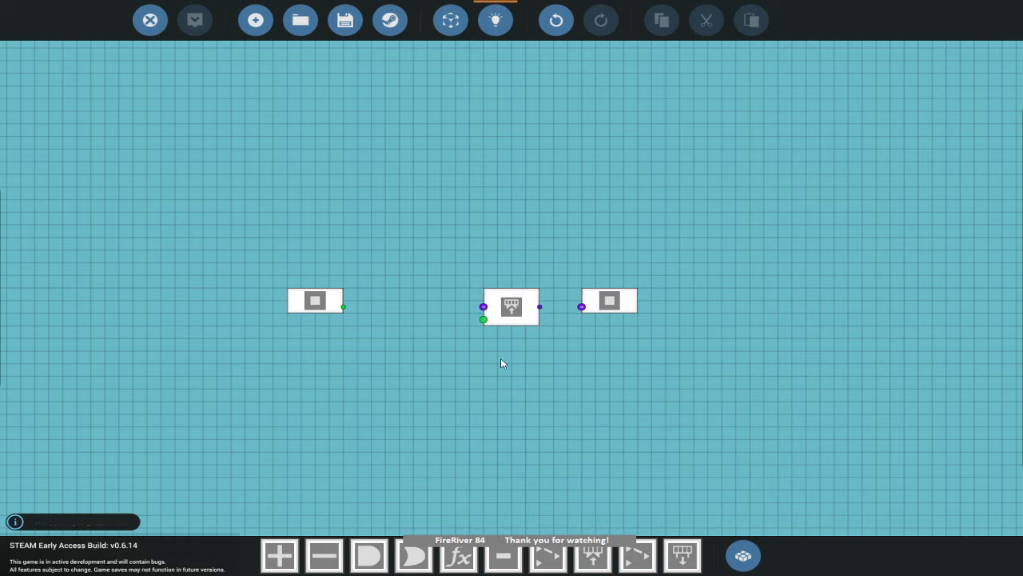
pyautogui.click(513, 317)
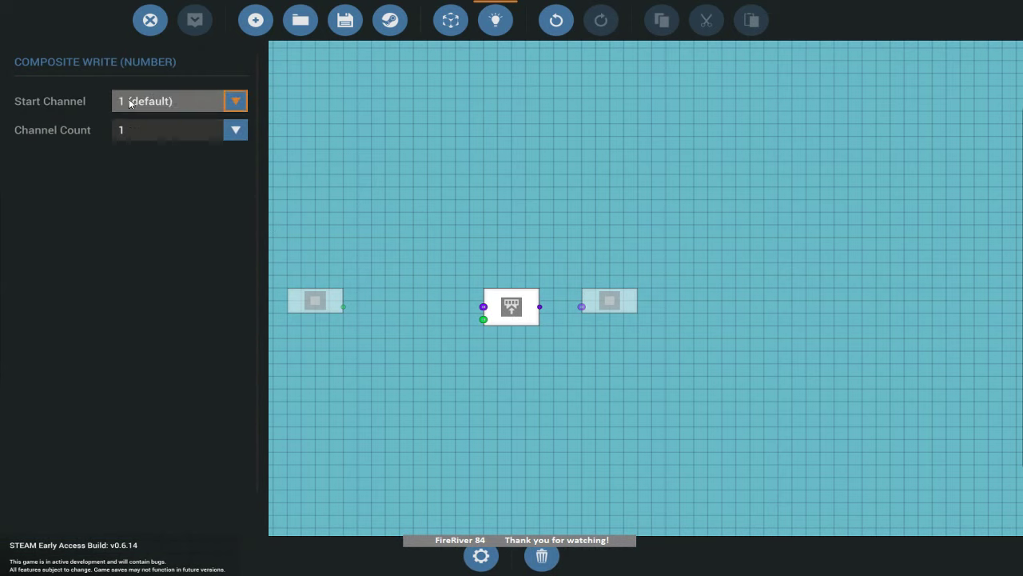
pyautogui.click(234, 133)
pyautogui.click(136, 254)
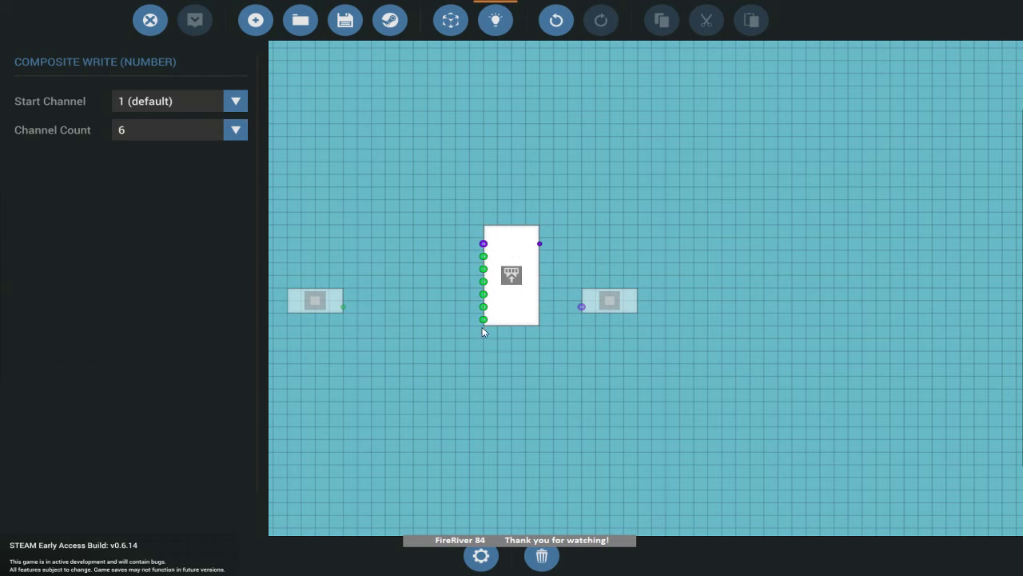
# Wire the block's output to the Output node and align the input node on the same row.
pyautogui.moveTo(609, 301); pyautogui.dragTo(609, 237)
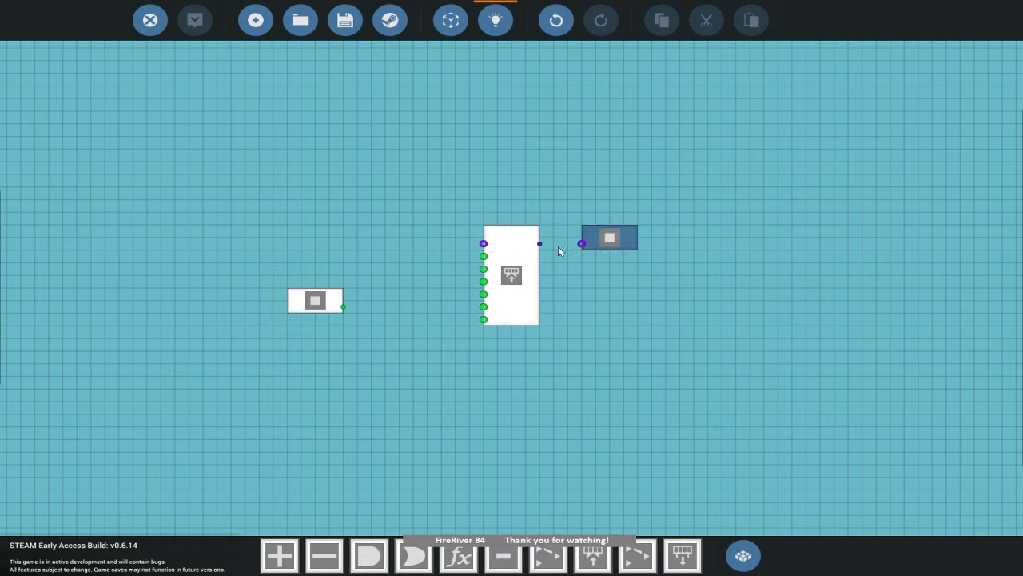
pyautogui.moveTo(539, 243); pyautogui.dragTo(581, 243)
pyautogui.moveTo(314, 301); pyautogui.dragTo(357, 238)
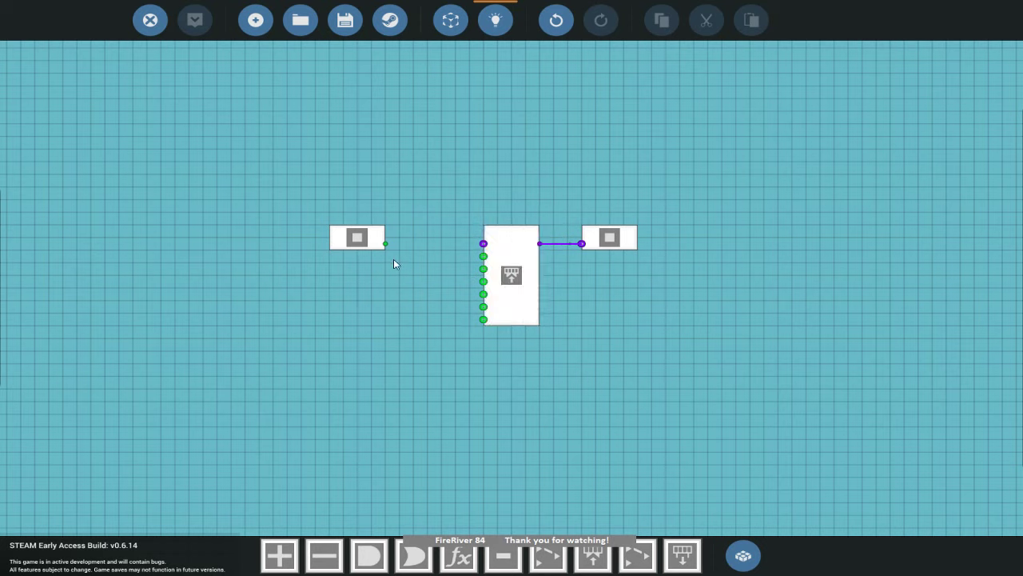
pyautogui.moveTo(376, 240); pyautogui.dragTo(361, 240)
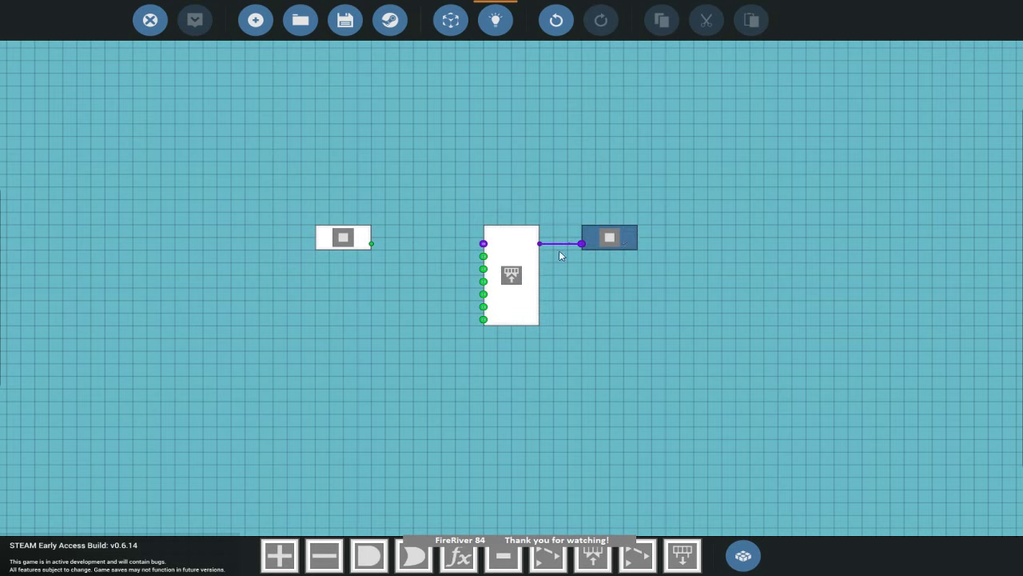
pyautogui.click(341, 250)
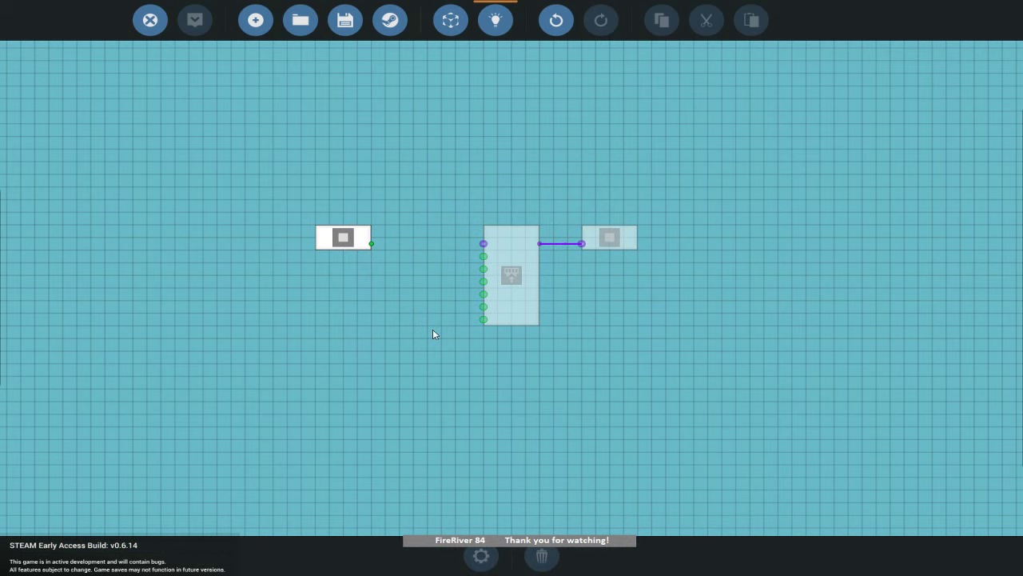
pyautogui.moveTo(342, 238); pyautogui.dragTo(315, 237)
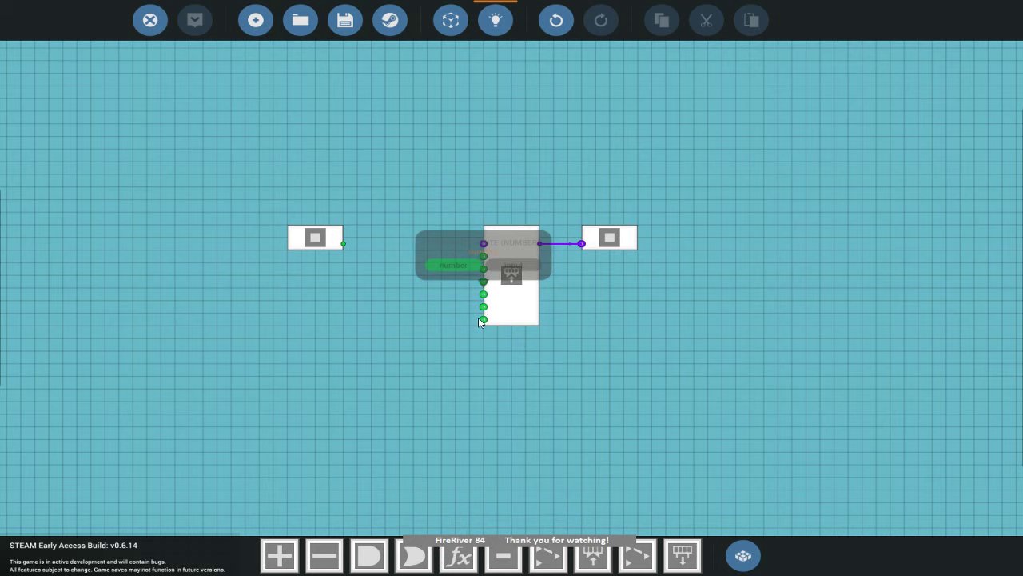
# Stack six f(x) function blocks beside the composite write block.
pyautogui.click(459, 555)
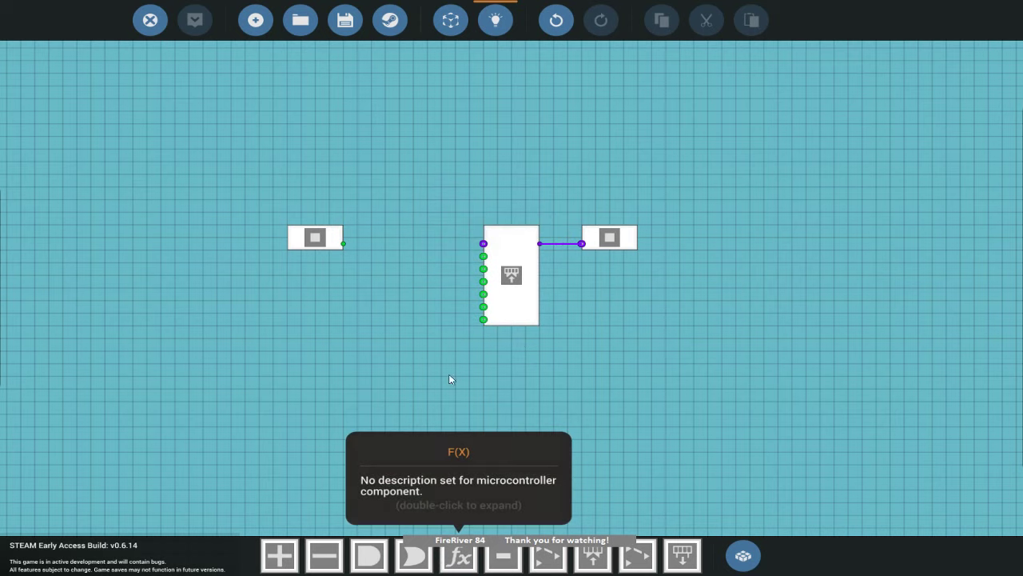
pyautogui.click(409, 243)
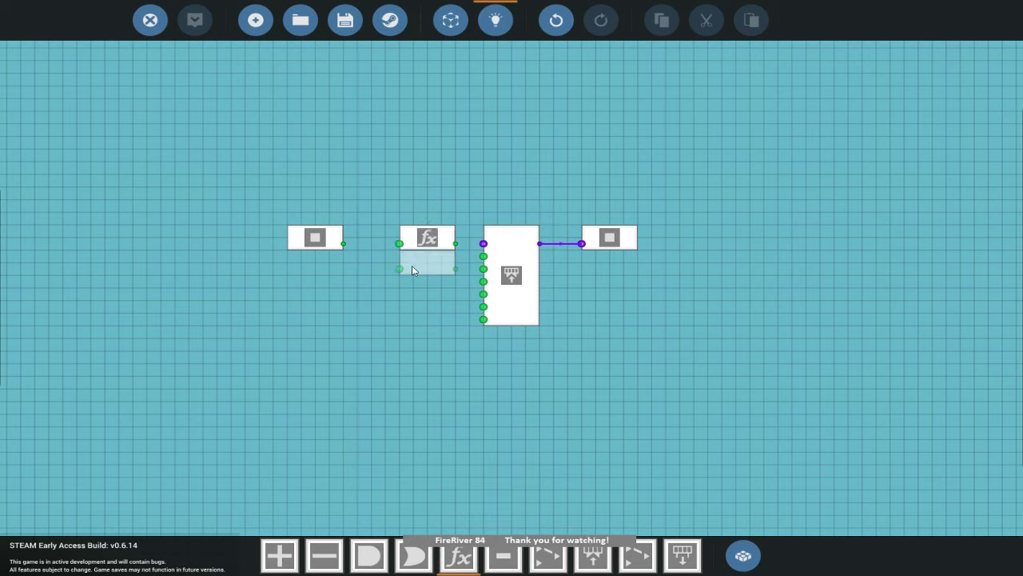
pyautogui.click(408, 264)
pyautogui.click(408, 292)
pyautogui.click(405, 322)
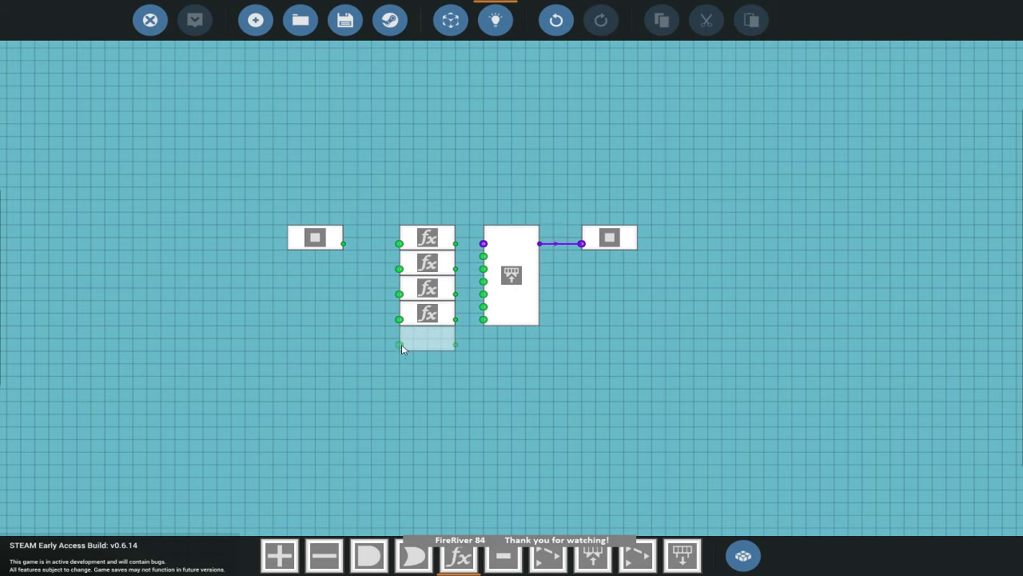
pyautogui.click(403, 346)
pyautogui.click(405, 372)
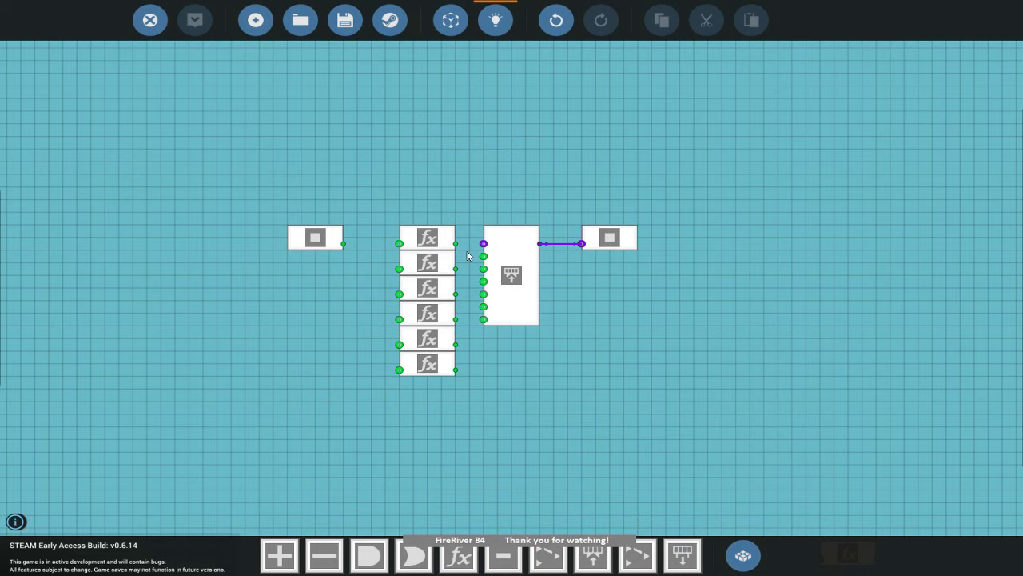
# Wire each f(x) output into its own composite channel and feed the input number into all six.
pyautogui.moveTo(457, 247); pyautogui.dragTo(483, 255)
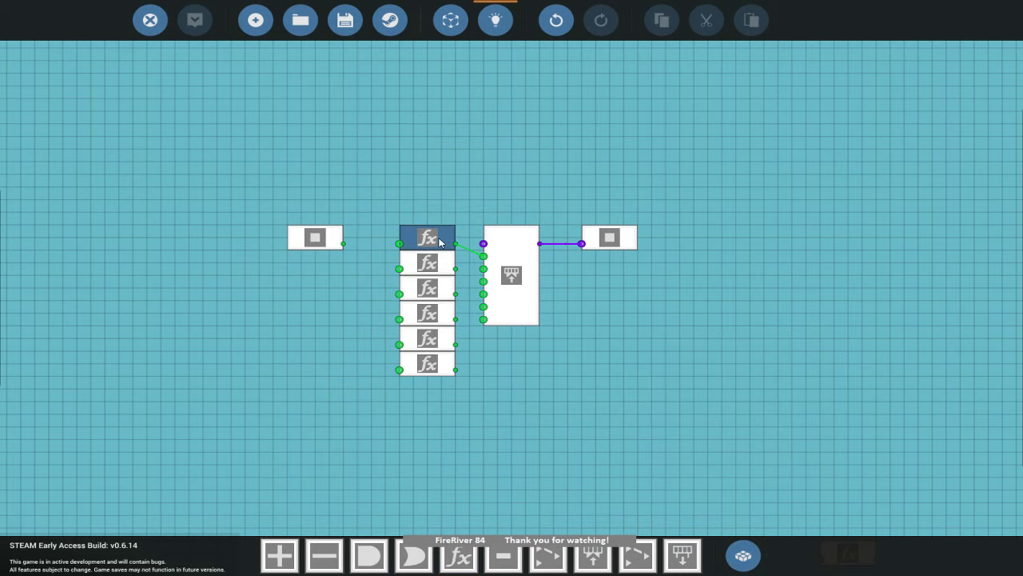
pyautogui.moveTo(455, 268); pyautogui.dragTo(483, 281)
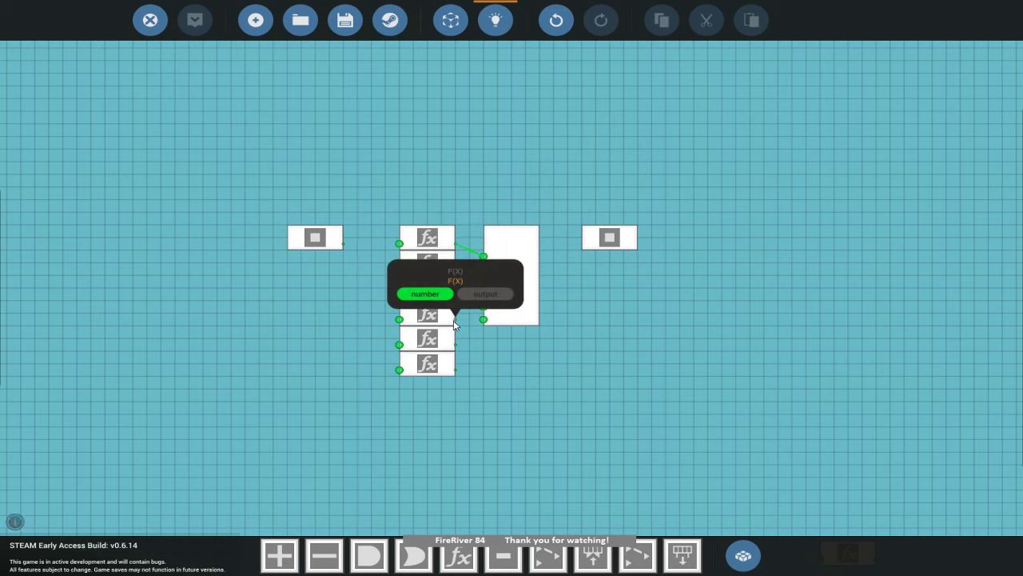
pyautogui.moveTo(456, 319); pyautogui.dragTo(483, 294)
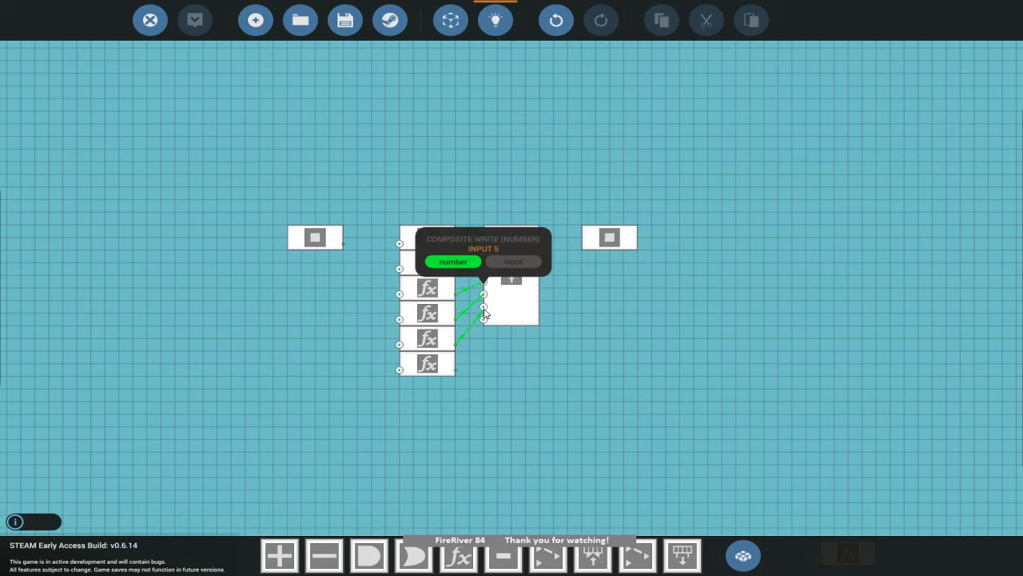
pyautogui.moveTo(456, 343); pyautogui.dragTo(483, 319)
pyautogui.moveTo(454, 369); pyautogui.dragTo(482, 319)
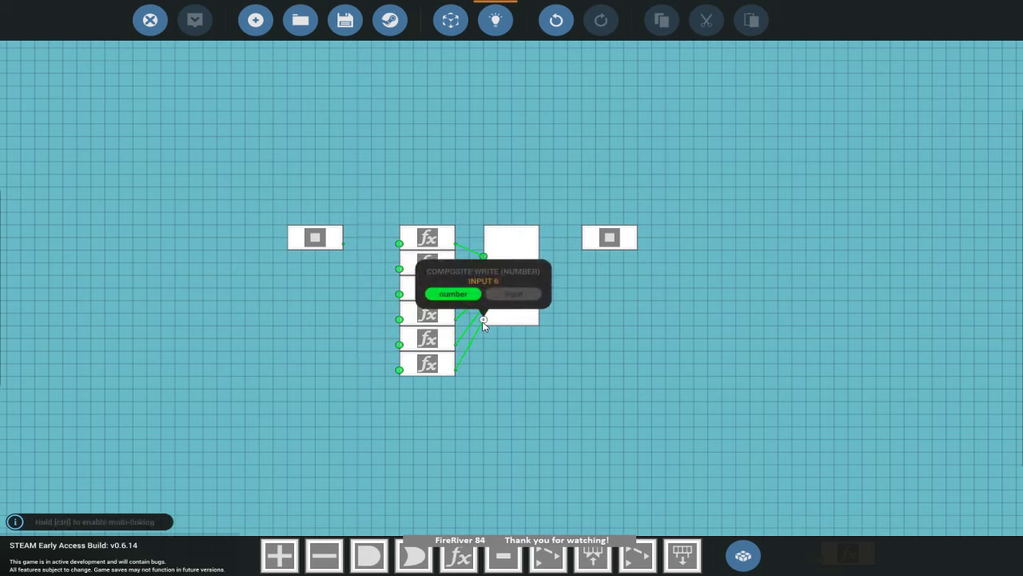
pyautogui.moveTo(346, 246); pyautogui.dragTo(399, 372)
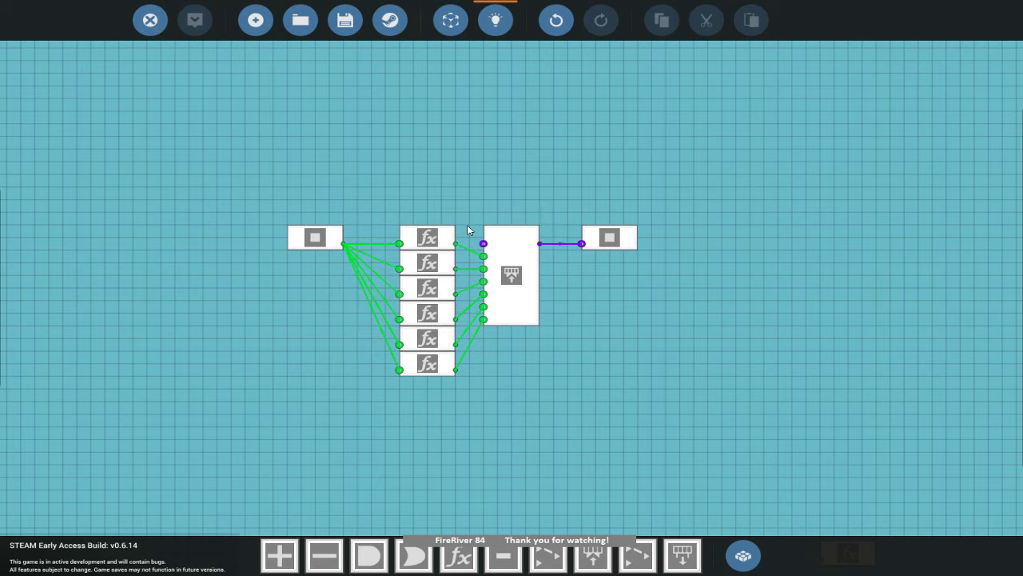
# Enter floor(x/(10^0))%10 in the top f(x) node, adding the missing bracket, and copy it.
pyautogui.click(450, 237)
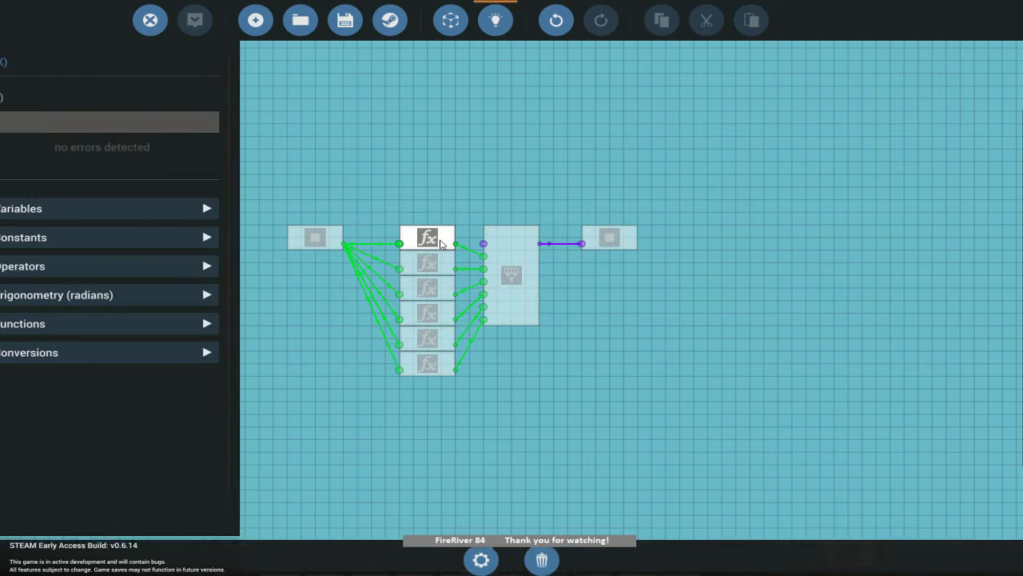
pyautogui.click(136, 124)
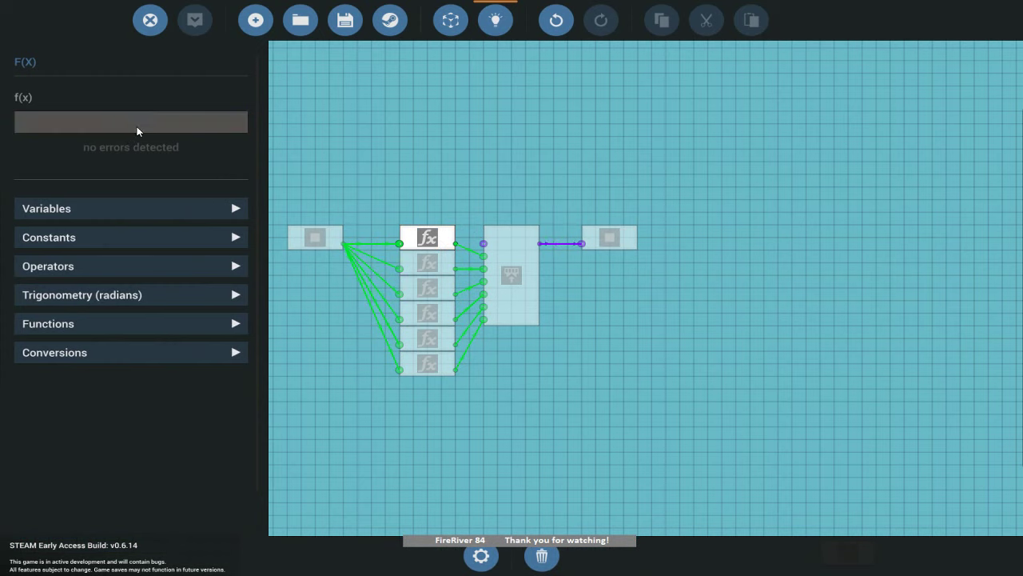
pyautogui.write('floor(x')
pyautogui.write('/(10^0)%10')
pyautogui.press('Left')
pyautogui.write(')')
pyautogui.moveTo(192, 121); pyautogui.dragTo(47, 118)
pyautogui.hotkey('ctrl', 'c')
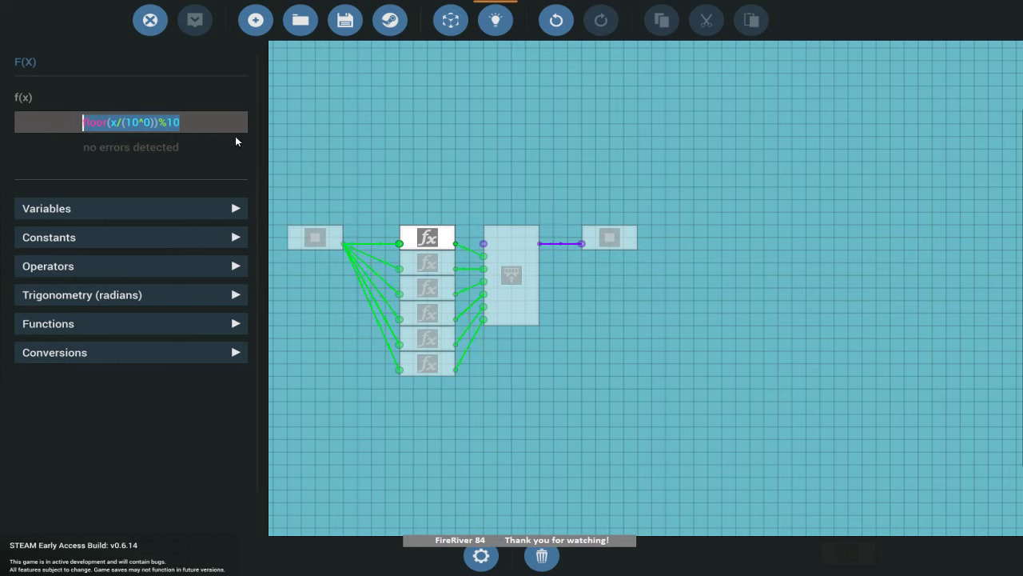
pyautogui.click(149, 121)
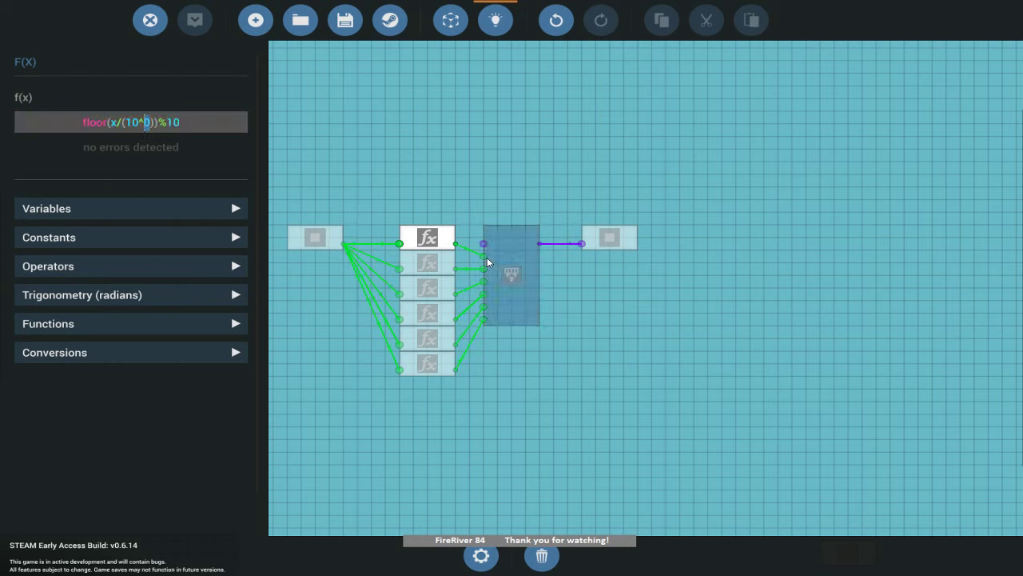
# Change the second and third nodes' exponents to 10^1 and 10^2.
pyautogui.click(442, 269)
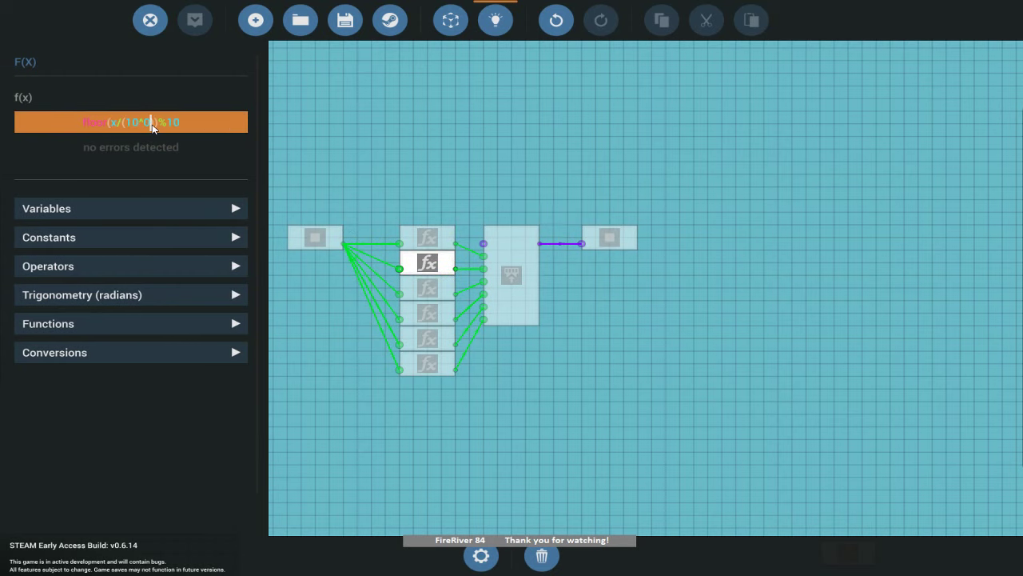
pyautogui.press('BackSpace')
pyautogui.write('1')
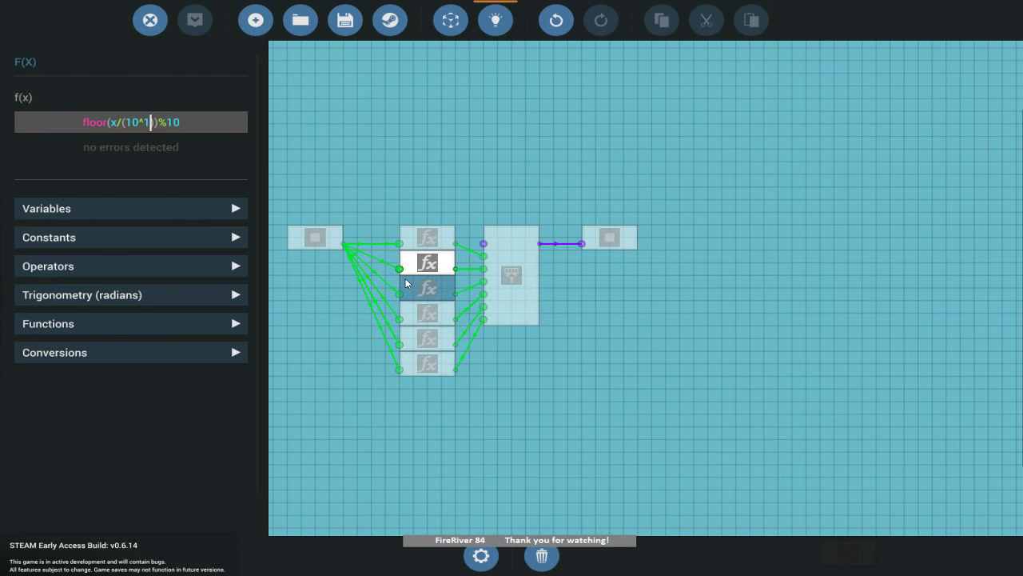
pyautogui.click(424, 286)
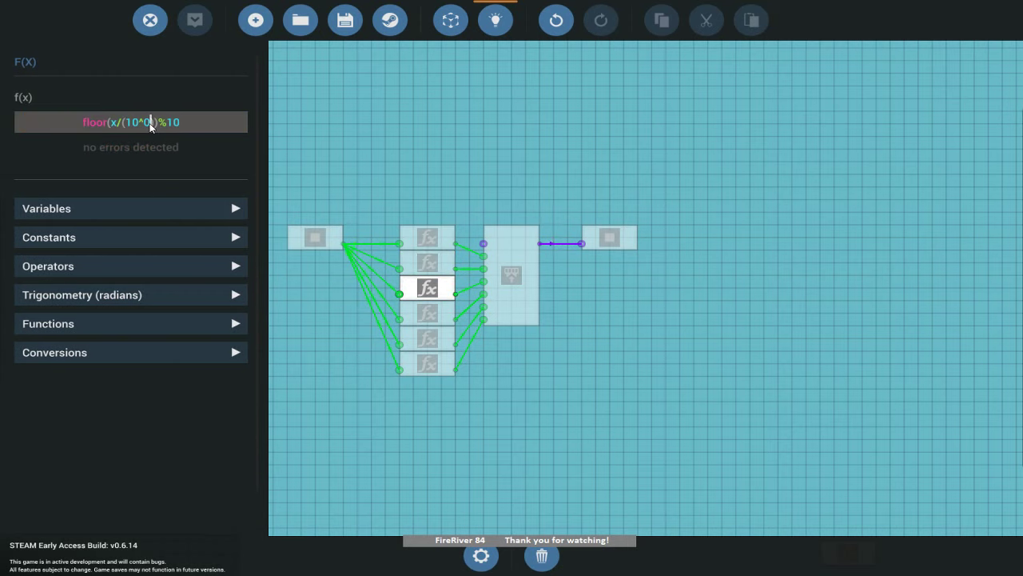
pyautogui.press('BackSpace')
pyautogui.write('2')
# Paste the digit formula into the fourth node with exponent 3.
pyautogui.click(427, 315)
pyautogui.click(155, 131)
pyautogui.hotkey('ctrl', 'v')
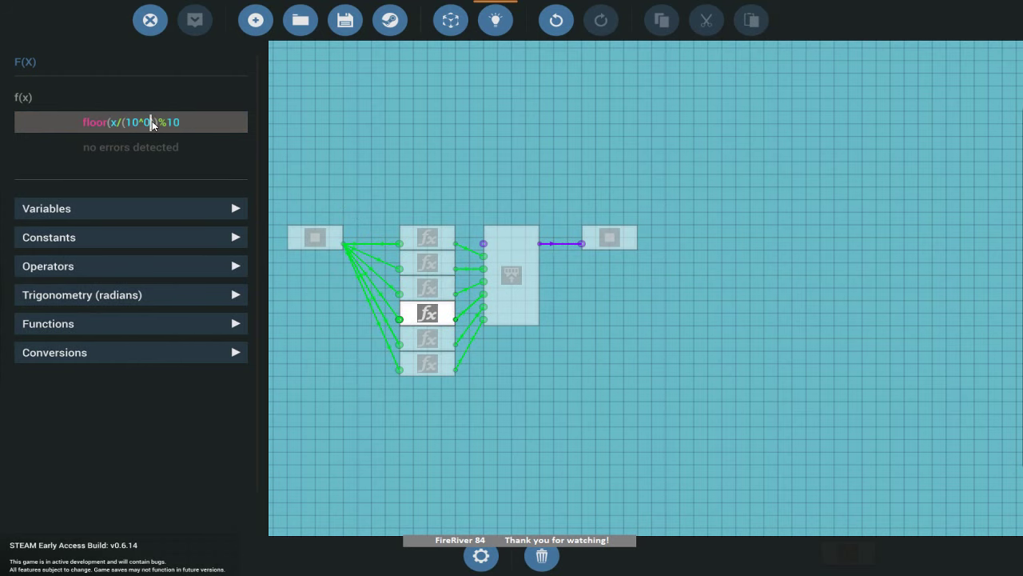
pyautogui.press('BackSpace')
pyautogui.write('3')
# Paste the formula into the fifth node with exponent 4, finish the sixth, and close the editor.
pyautogui.click(427, 339)
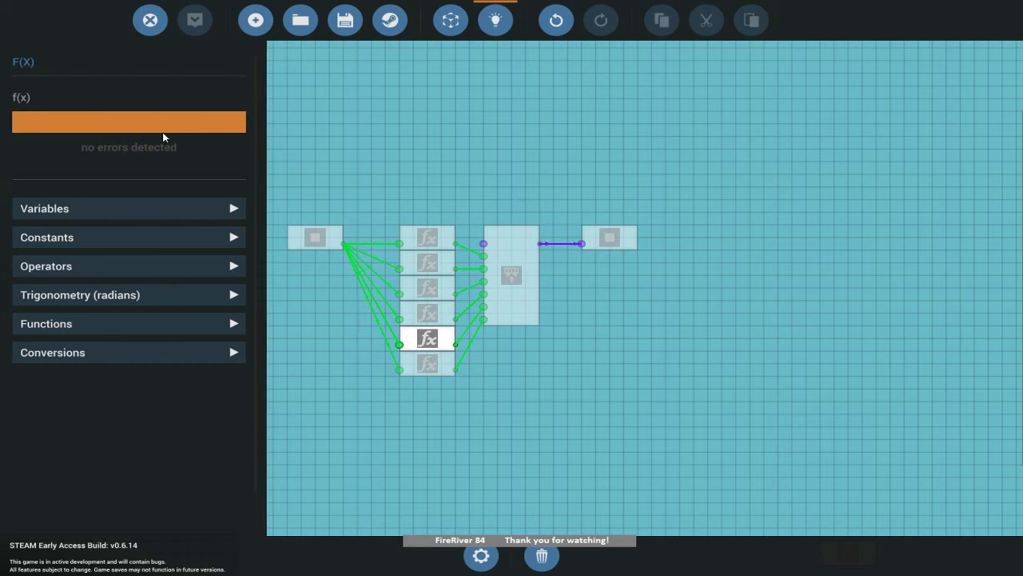
pyautogui.click(156, 122)
pyautogui.hotkey('ctrl', 'v')
pyautogui.click(149, 121)
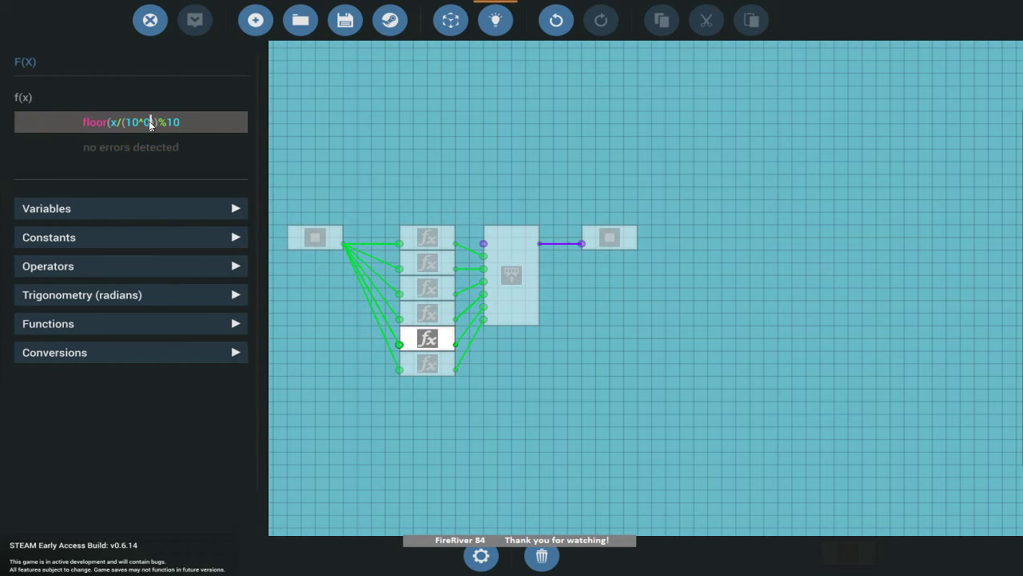
pyautogui.press('BackSpace')
pyautogui.write('4')
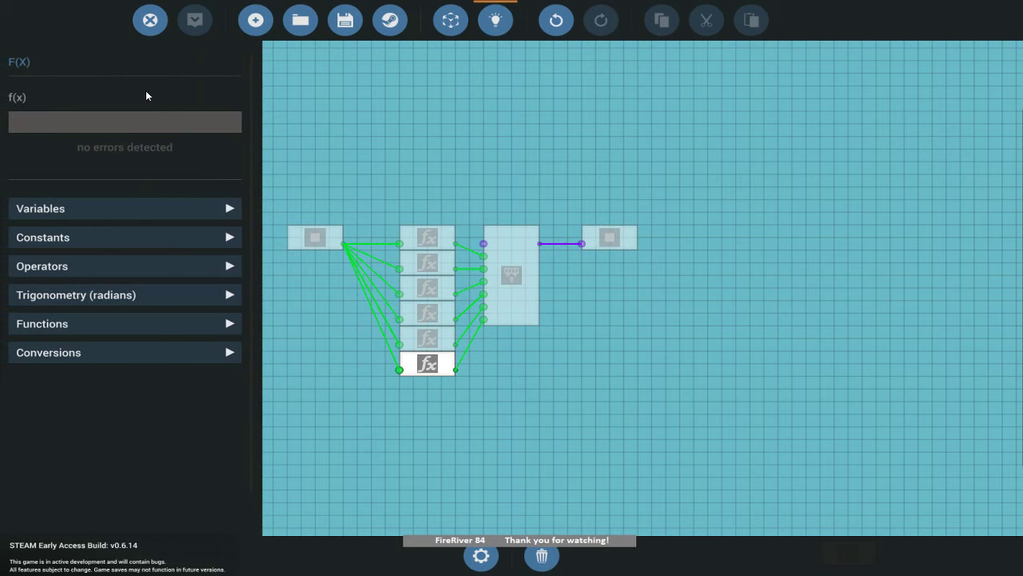
pyautogui.click(188, 123)
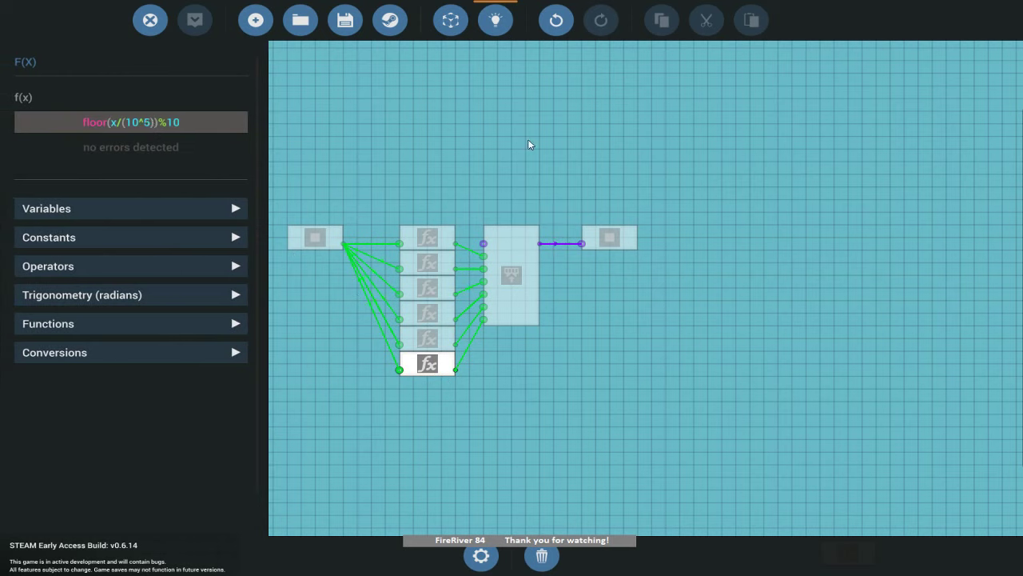
pyautogui.click(625, 348)
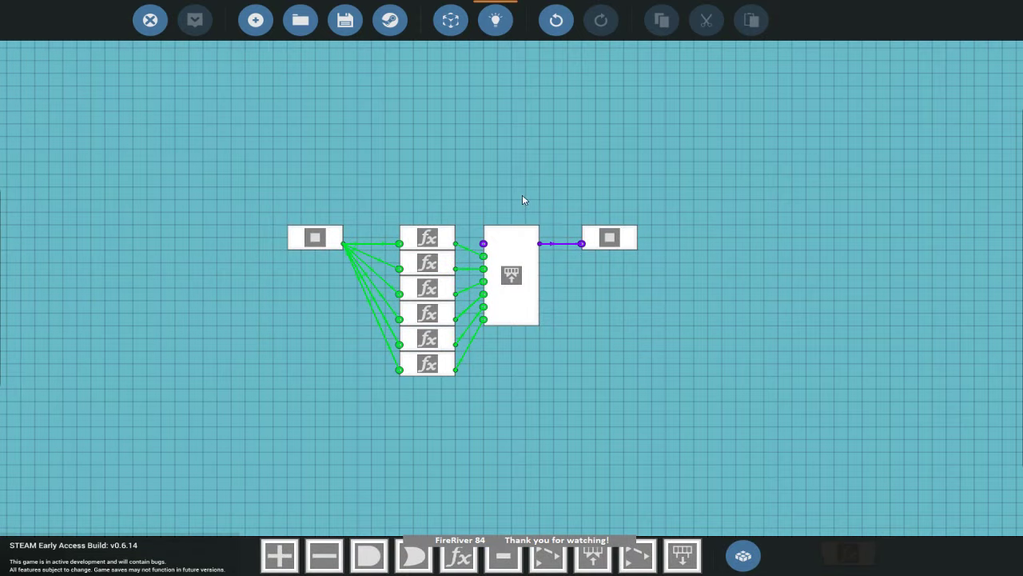
# Save the microcontroller, overwriting the SevenSegment design.
pyautogui.click(346, 20)
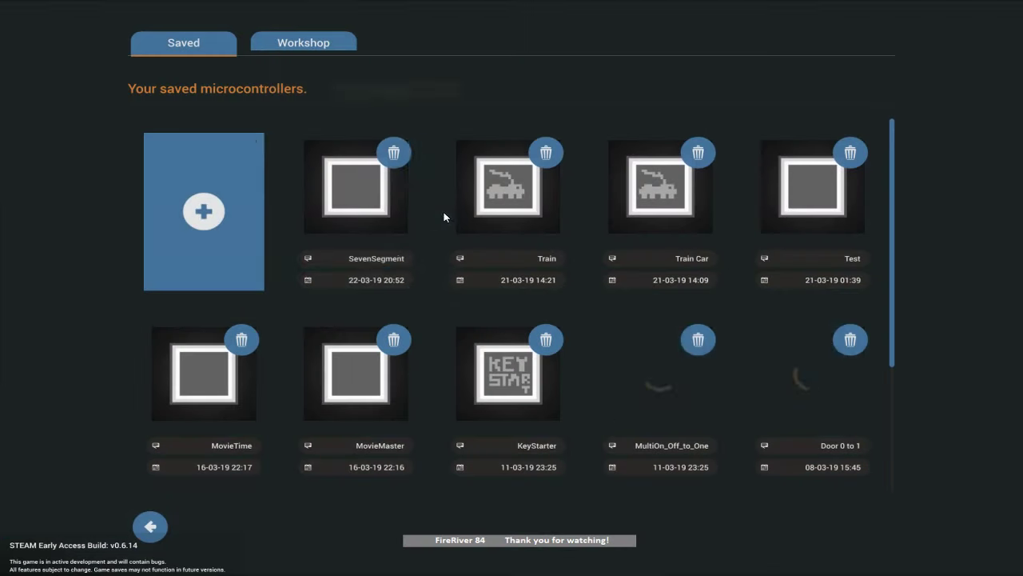
pyautogui.click(375, 192)
pyautogui.click(555, 429)
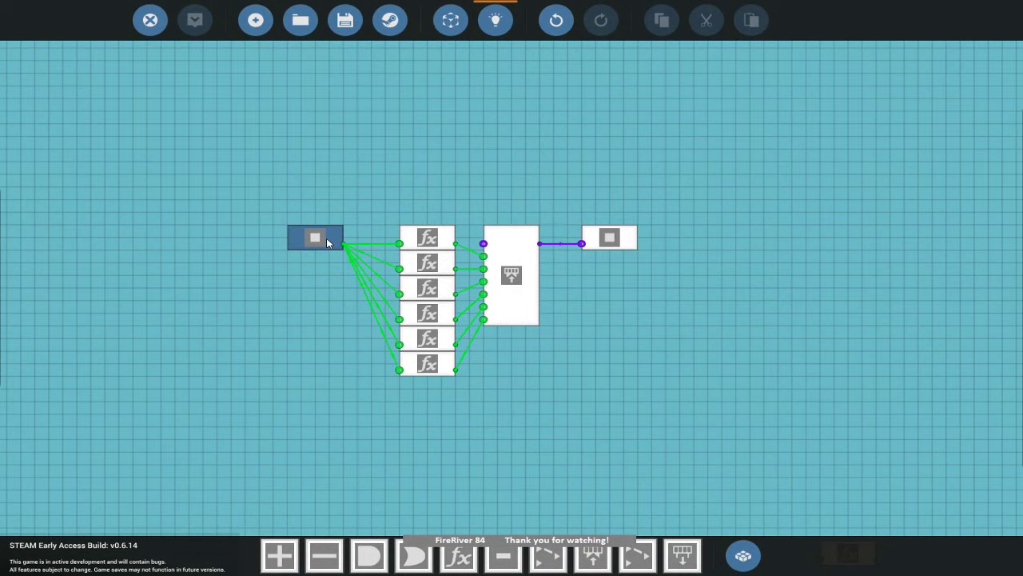
# Recheck the first and second f(x) nodes' formulas.
pyautogui.moveTo(397, 244)
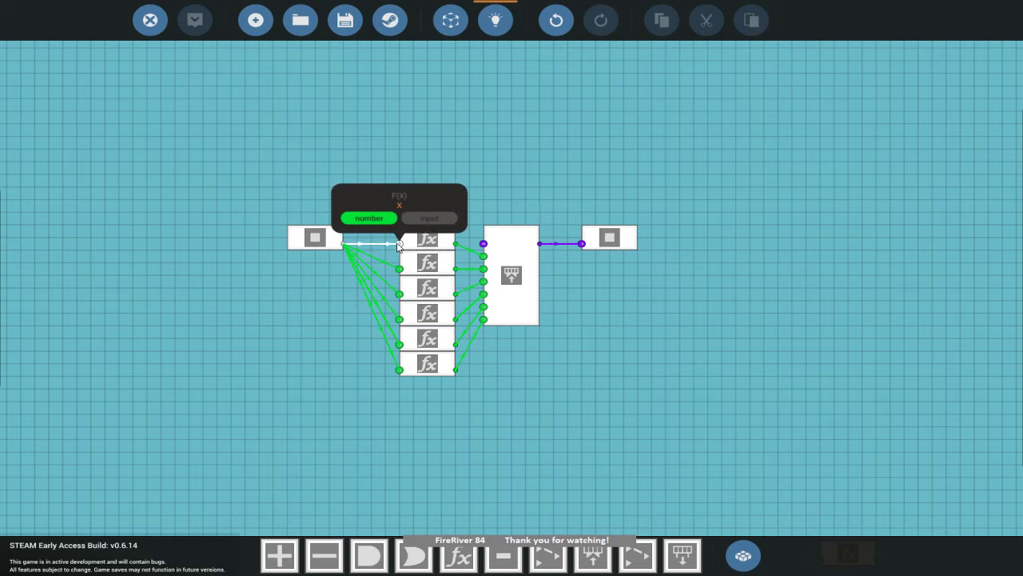
pyautogui.click(427, 238)
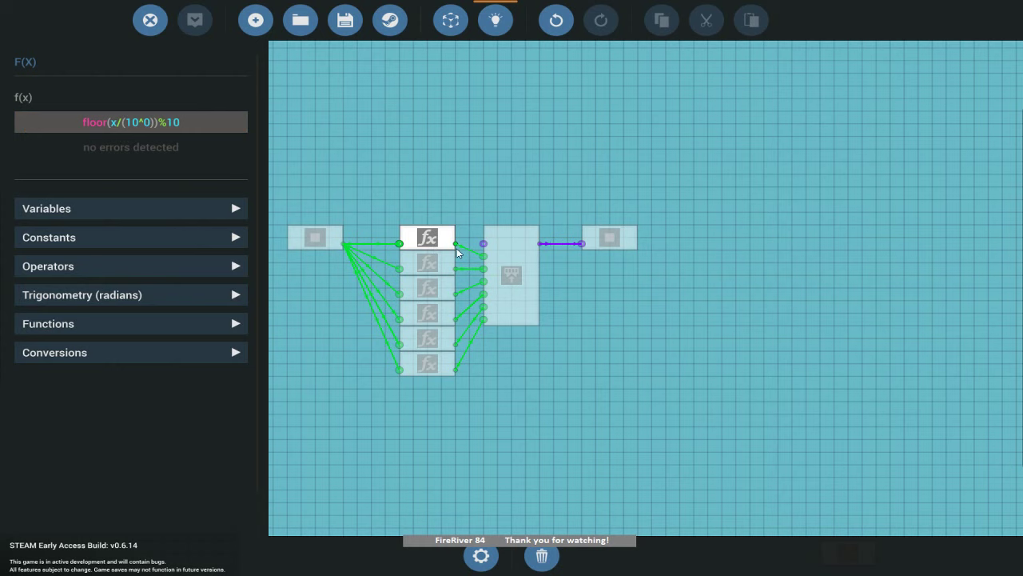
pyautogui.click(484, 196)
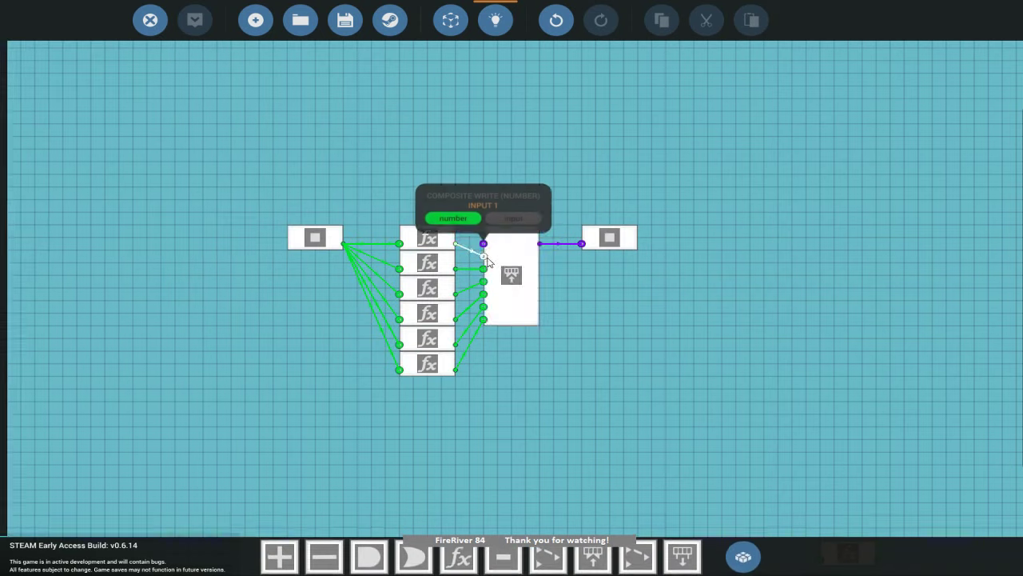
pyautogui.click(430, 239)
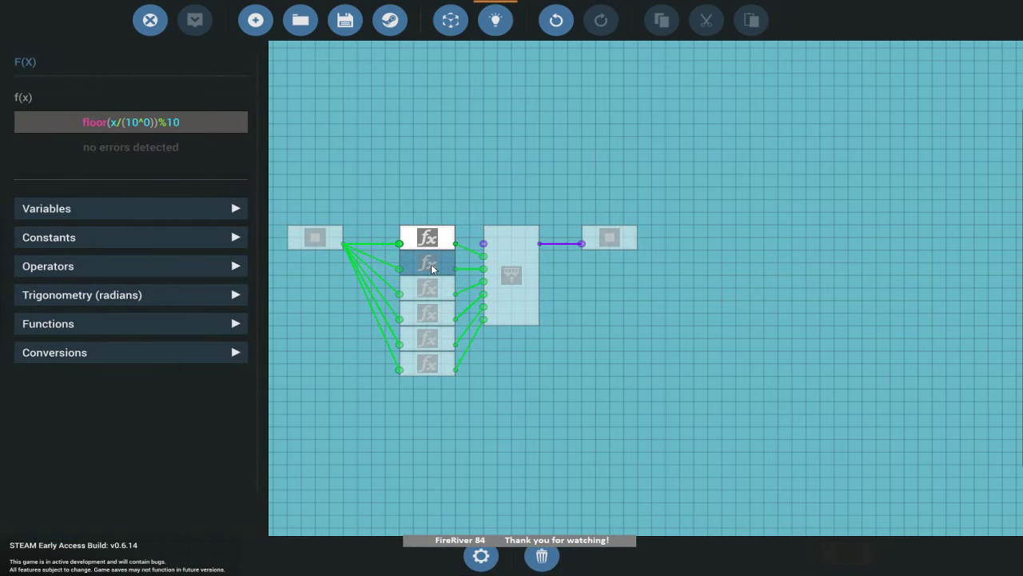
pyautogui.click(431, 264)
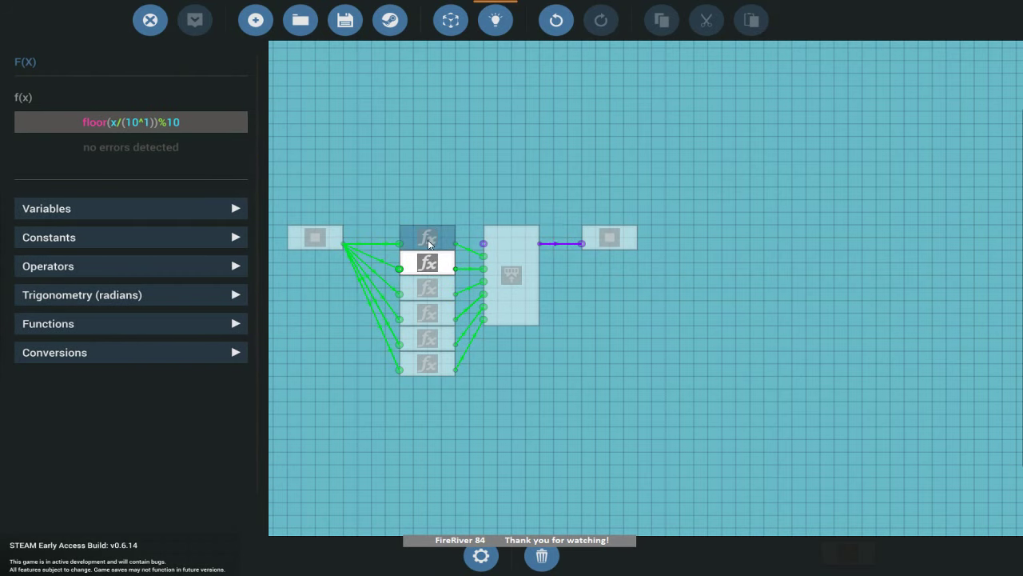
pyautogui.click(430, 238)
pyautogui.click(429, 263)
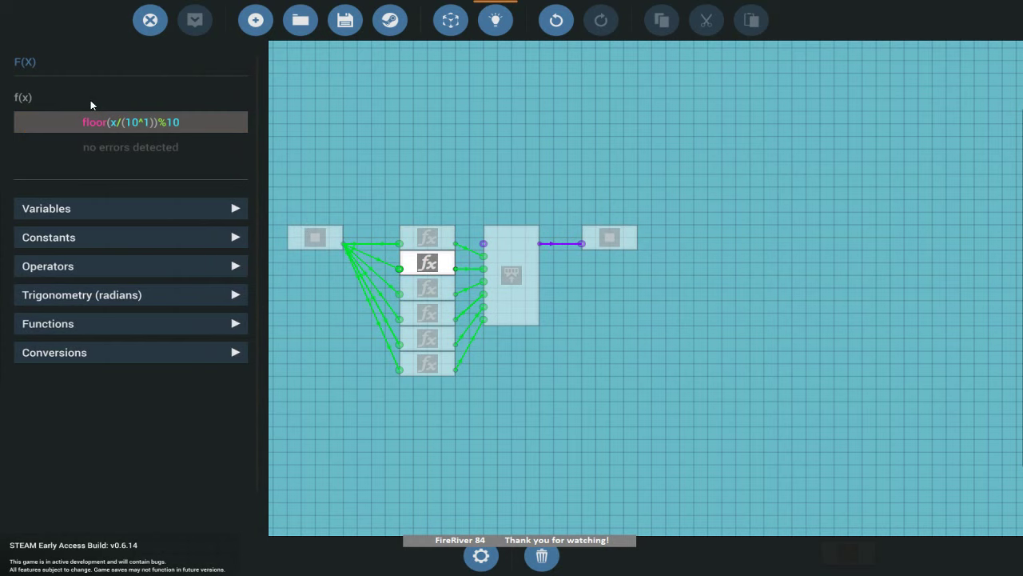
# Check the third through sixth nodes' formulas, then go back to the vehicle editor.
pyautogui.click(428, 288)
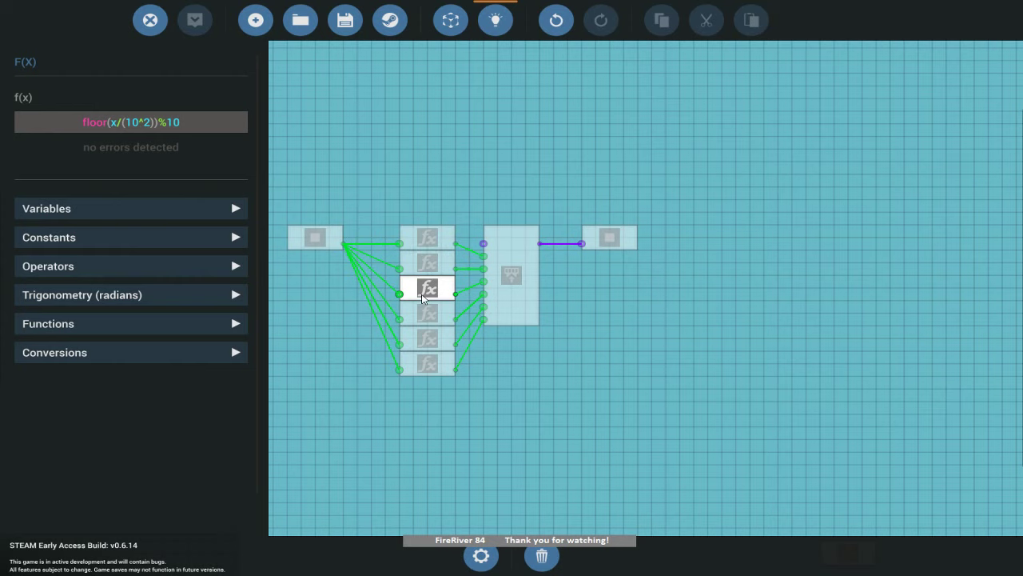
pyautogui.click(422, 320)
pyautogui.click(431, 342)
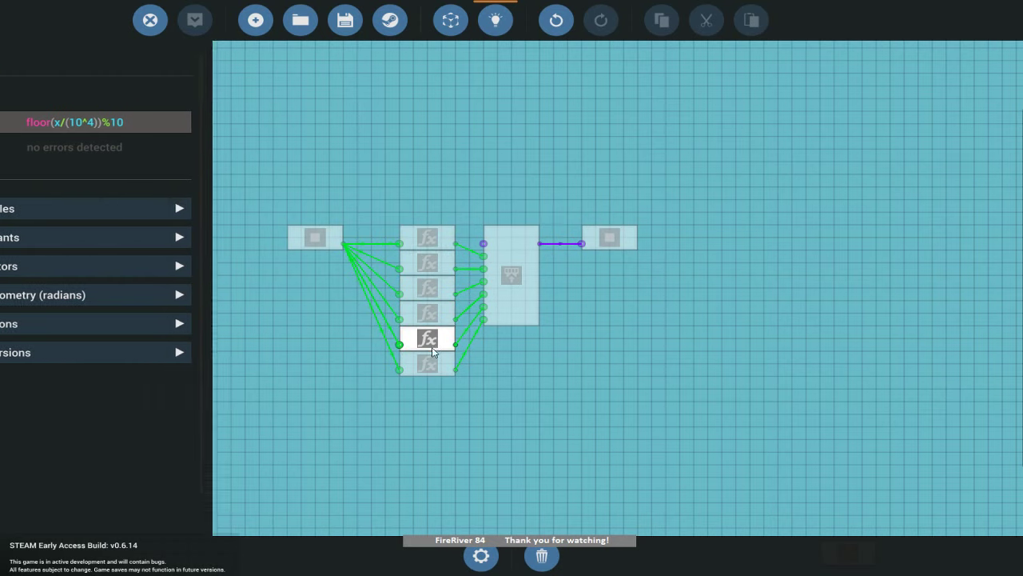
pyautogui.click(432, 366)
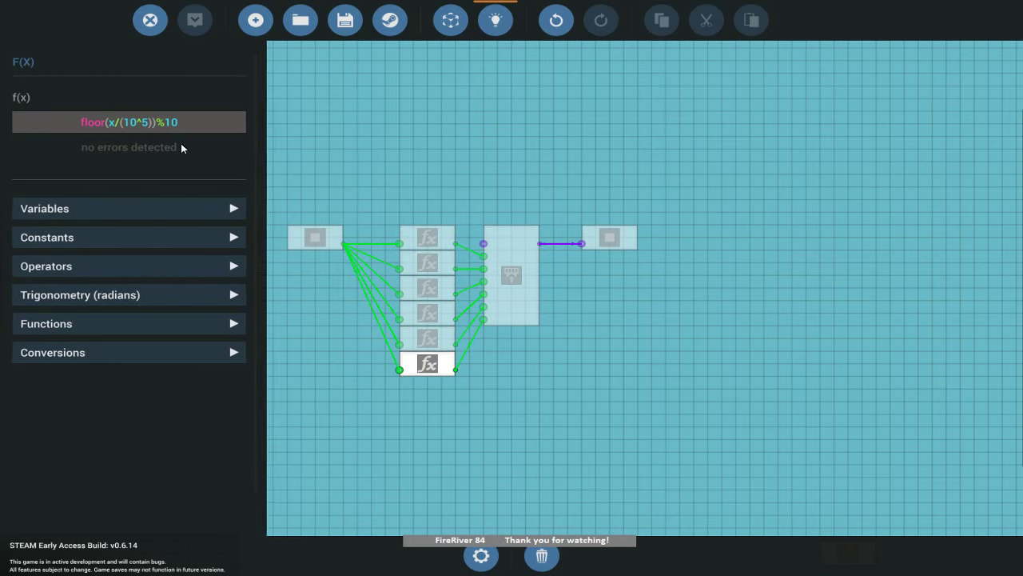
pyautogui.click(540, 374)
pyautogui.click(149, 20)
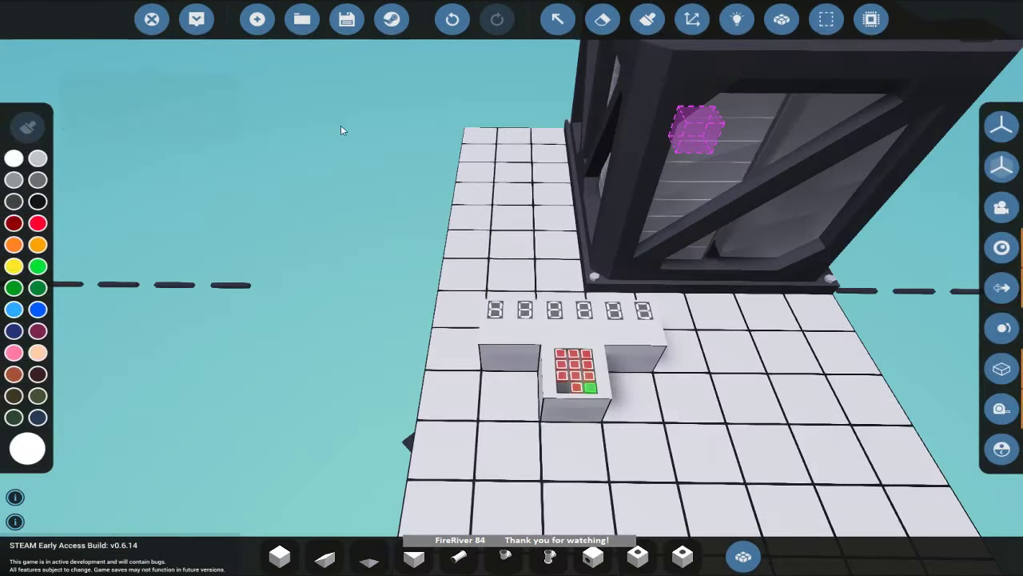
# Place a large seven-segment number display beside the keypad.
pyautogui.click(744, 556)
pyautogui.write('seve')
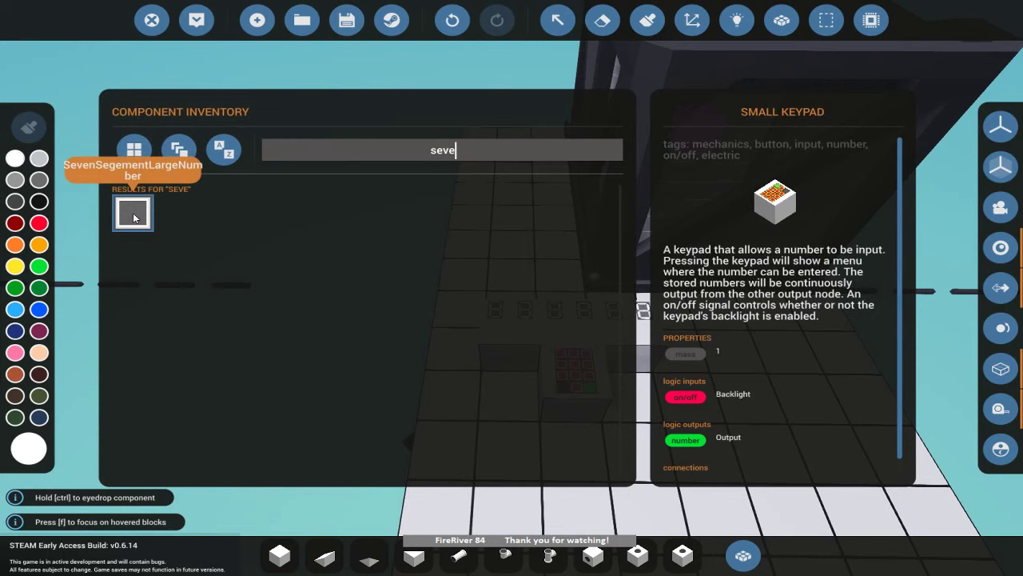
pyautogui.click(133, 212)
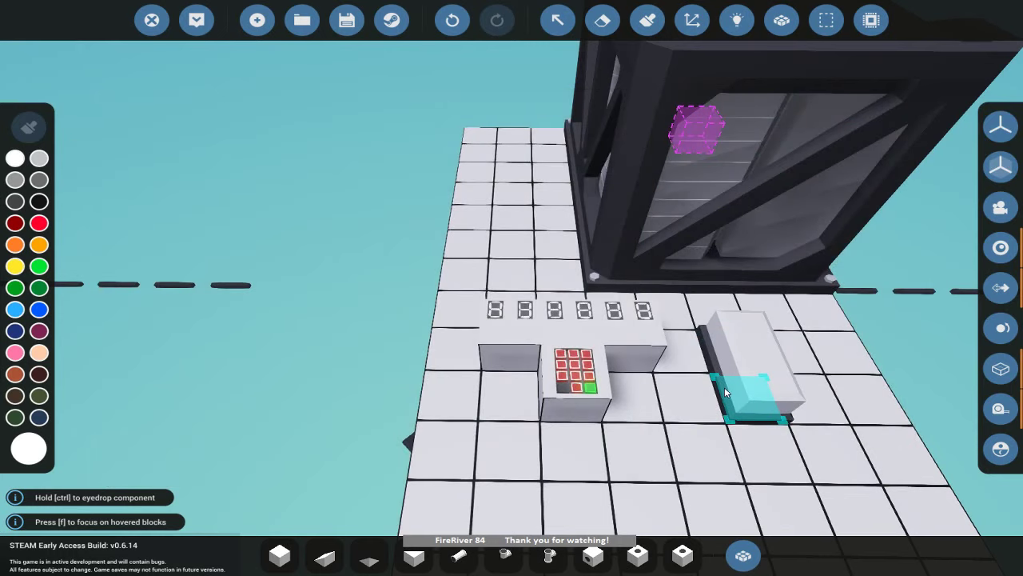
pyautogui.click(724, 387)
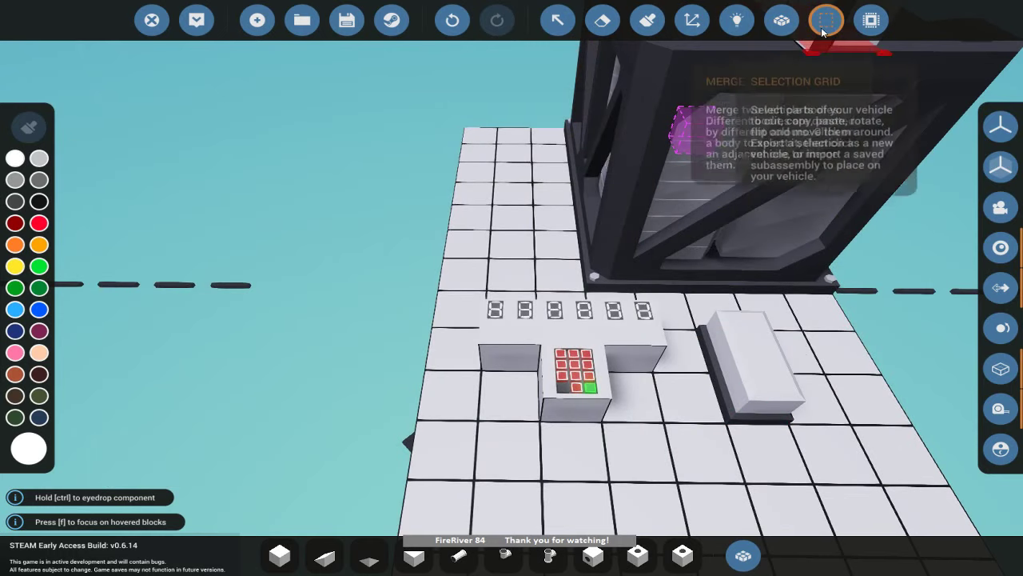
# Wire battery power to the keypad and displays in the Logic electric view.
pyautogui.click(737, 20)
pyautogui.click(40, 361)
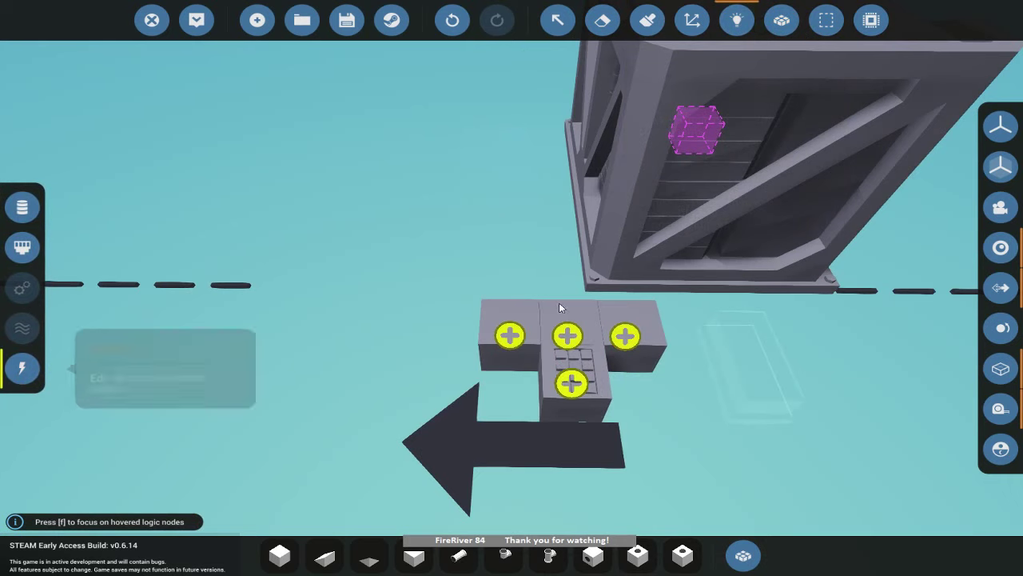
pyautogui.scroll(-3, 681, 244)
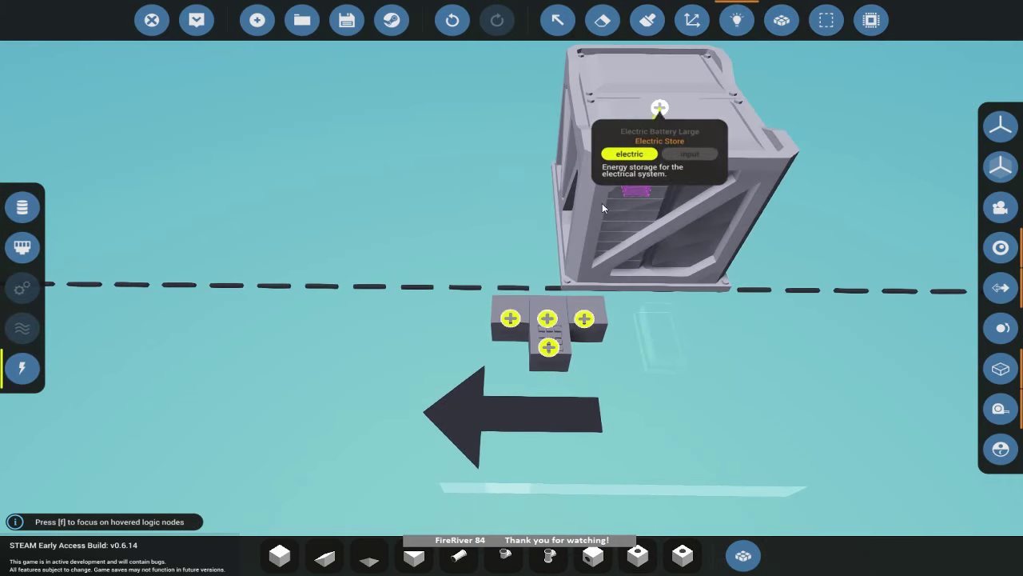
pyautogui.moveTo(660, 108); pyautogui.dragTo(549, 348)
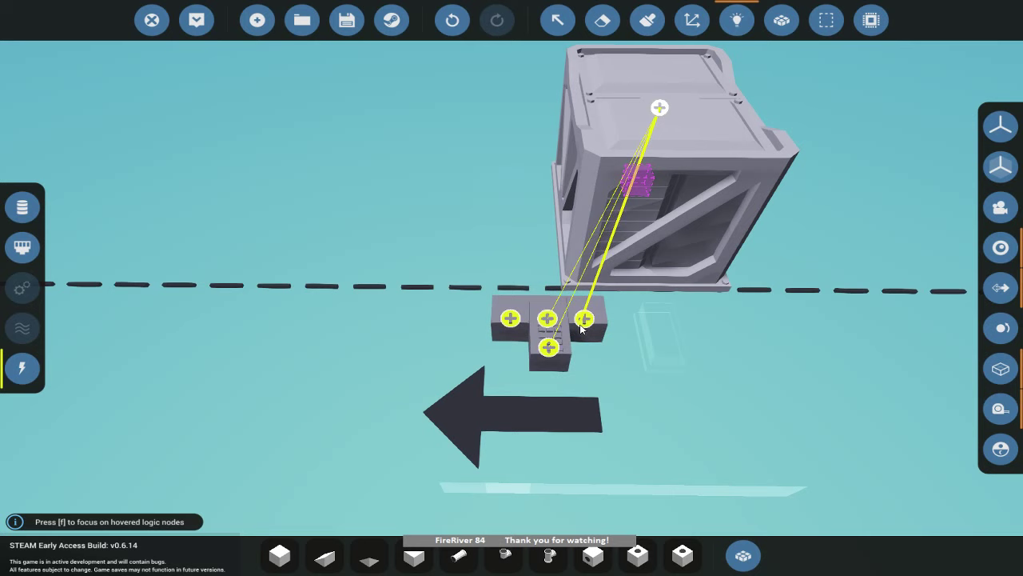
# Link the microcontroller's composite output to the displays and the keypad to the microcontroller, then spawn.
pyautogui.click(23, 247)
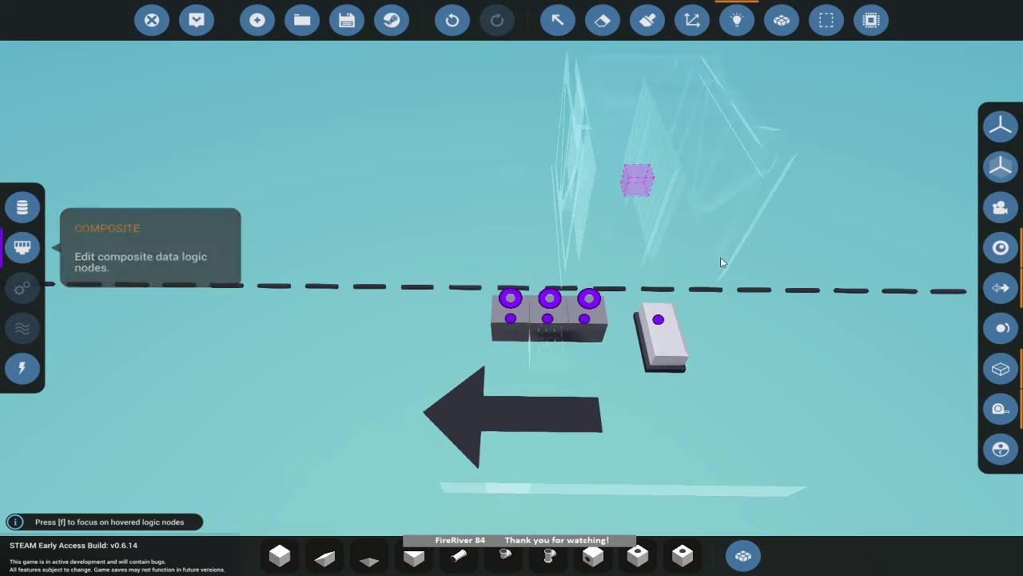
pyautogui.moveTo(658, 319); pyautogui.dragTo(514, 303)
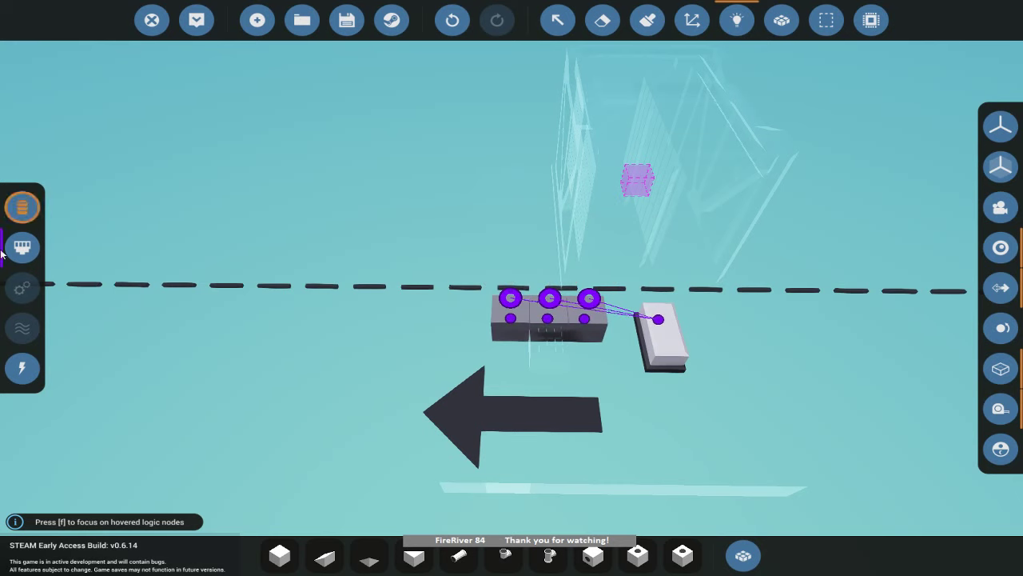
pyautogui.click(23, 207)
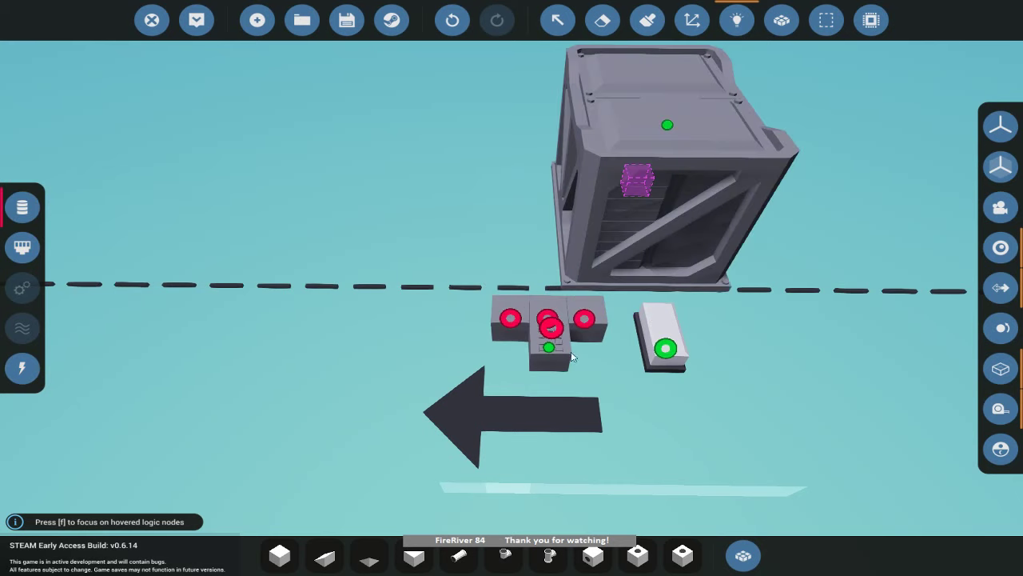
pyautogui.moveTo(549, 347); pyautogui.dragTo(665, 349)
pyautogui.click(198, 29)
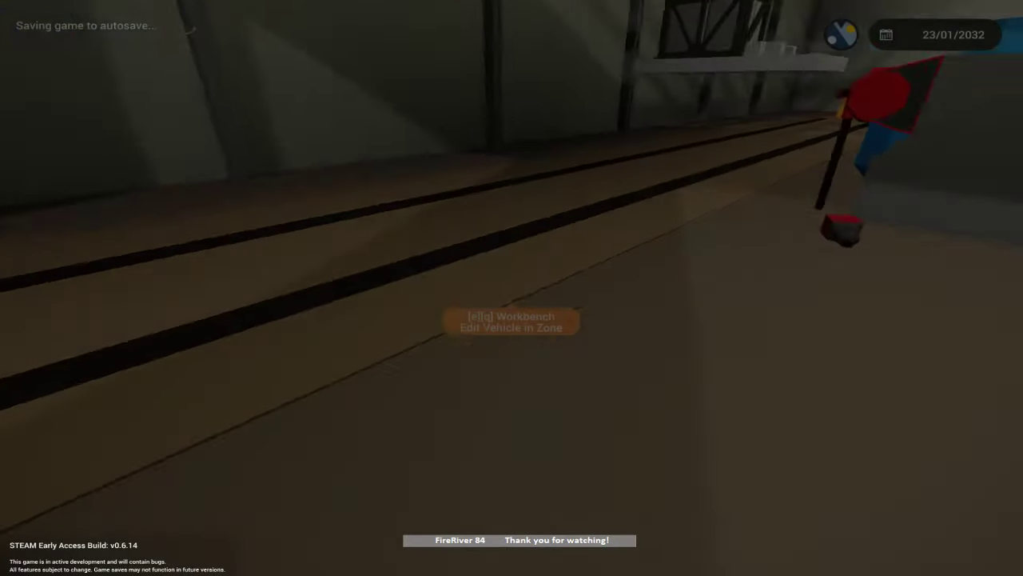
# Inspect the spawned vehicle's dark displays and return to the workbench editor.
pyautogui.press('w')
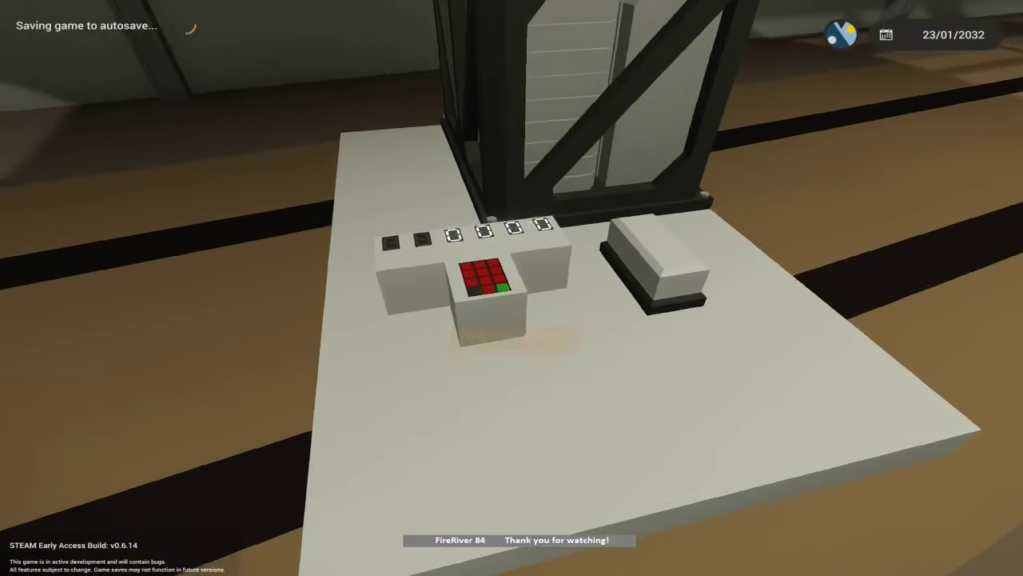
pyautogui.press('w')
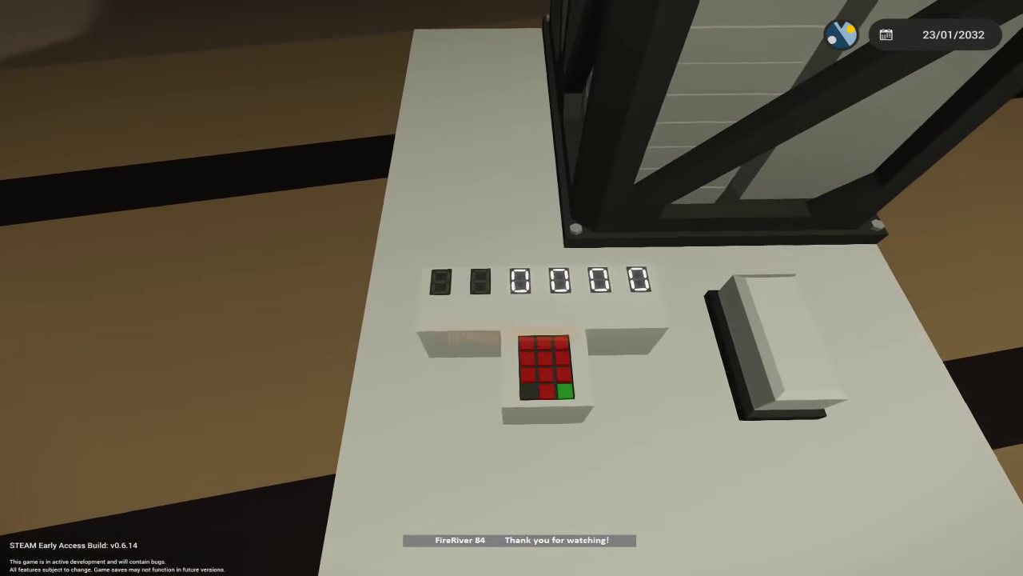
pyautogui.press('s')
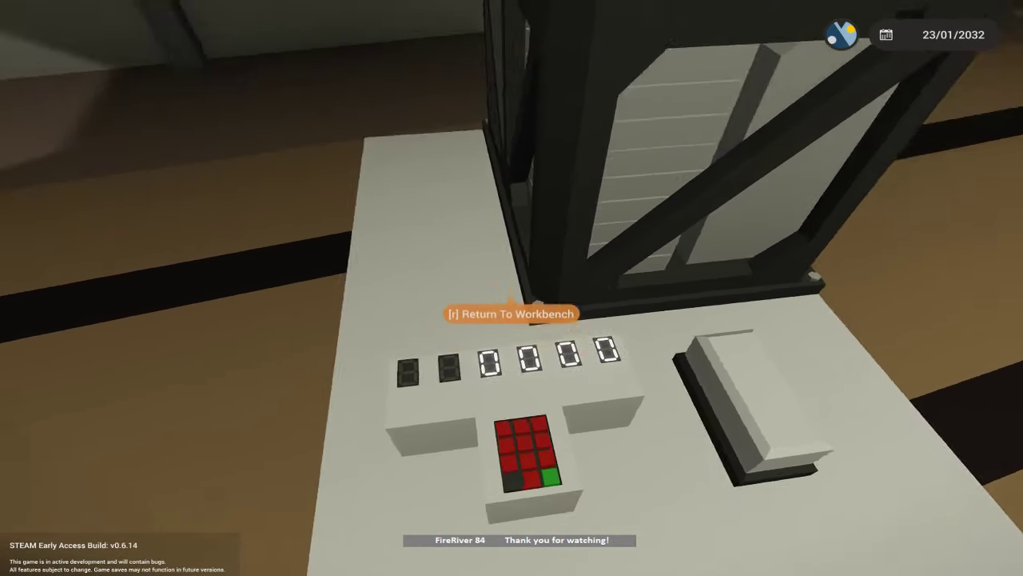
pyautogui.press('r')
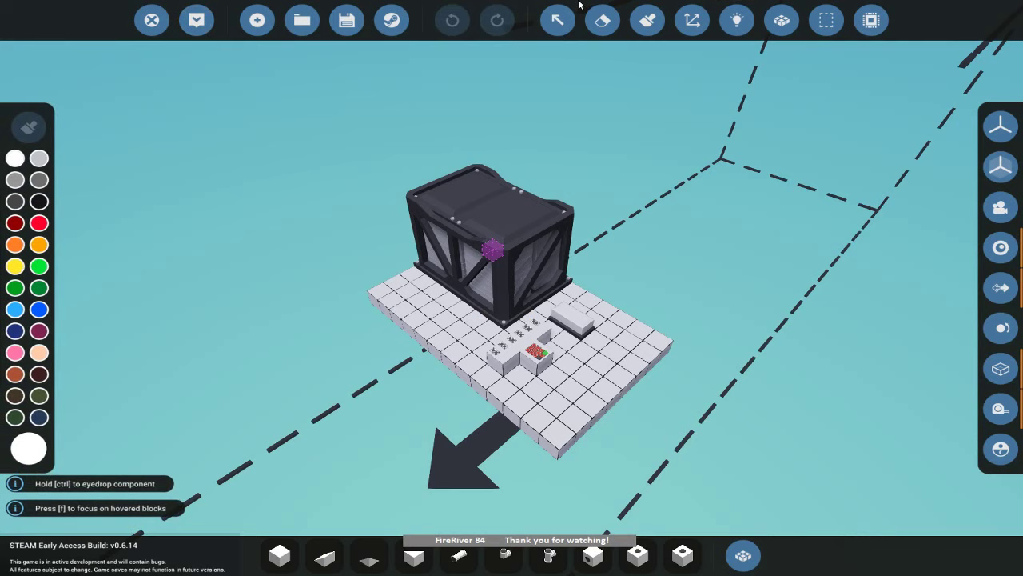
# Power the left display block from the battery and spawn the vehicle again.
pyautogui.click(734, 20)
pyautogui.click(23, 368)
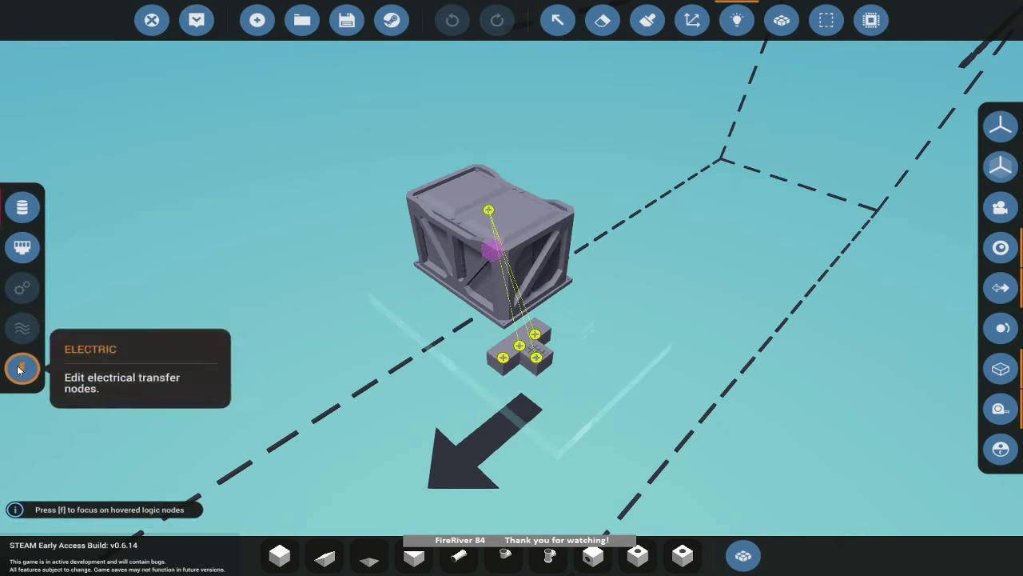
pyautogui.moveTo(489, 210); pyautogui.dragTo(503, 357)
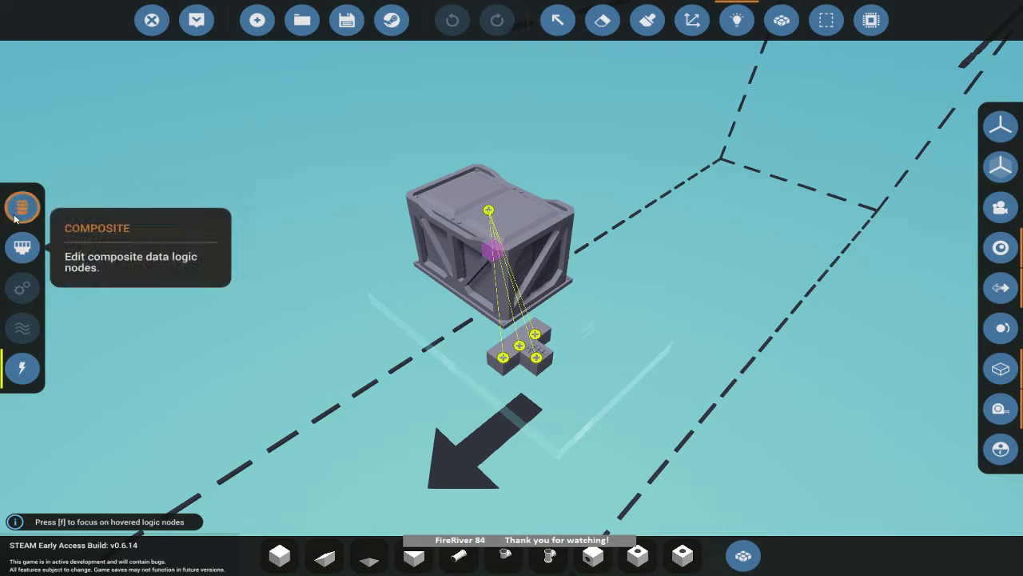
pyautogui.click(196, 20)
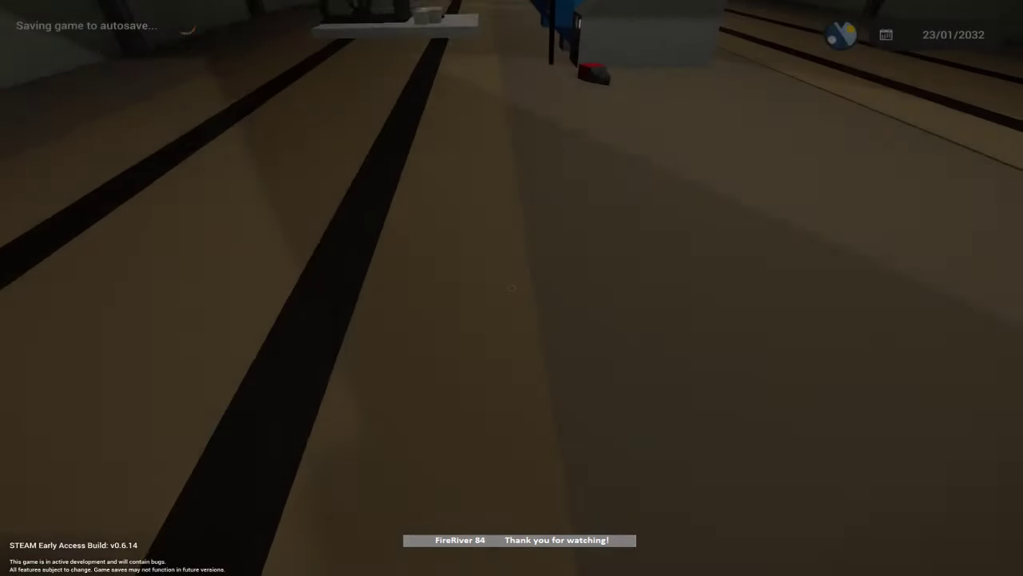
# Enter 12345 on the keypad and confirm it.
pyautogui.press('w')
pyautogui.press('w')
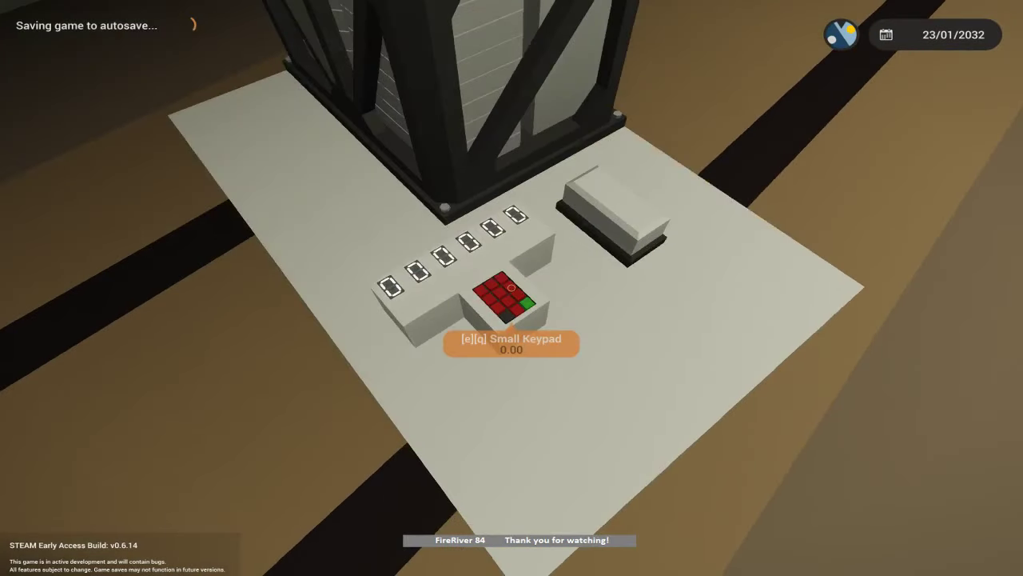
pyautogui.press('e')
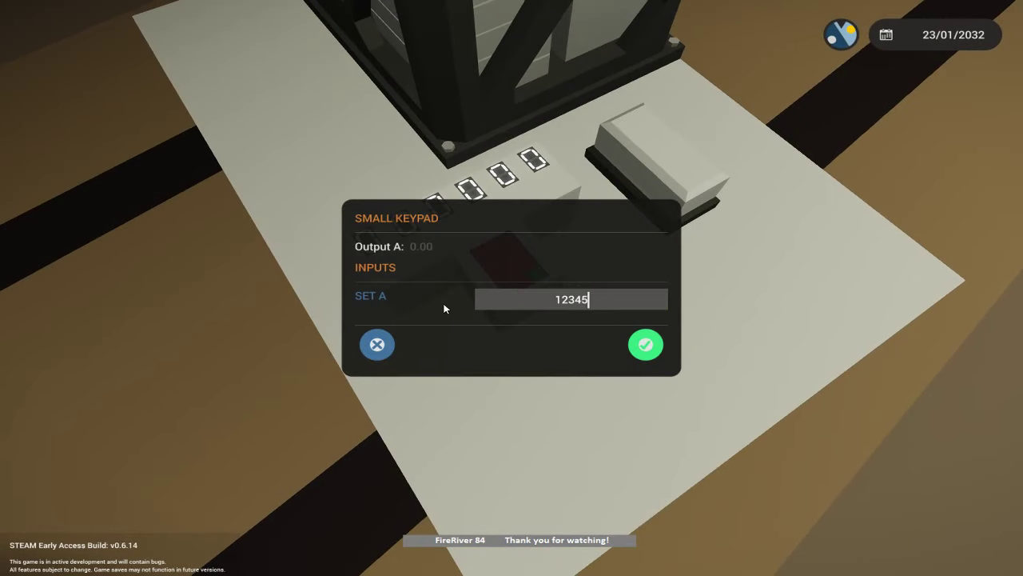
pyautogui.click(645, 343)
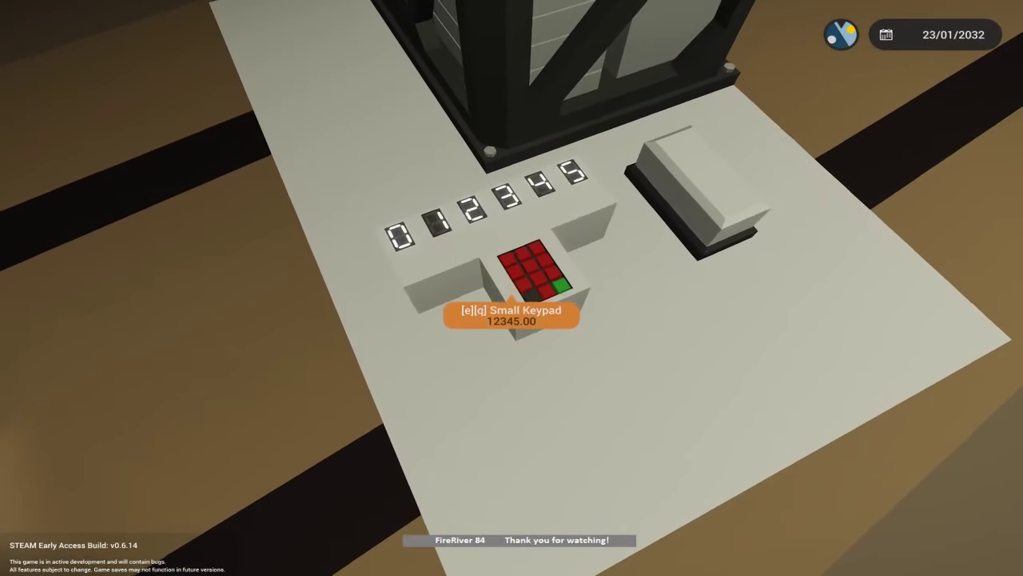
# Enter 130562 on the keypad and view the six displays showing its digits.
pyautogui.press('e')
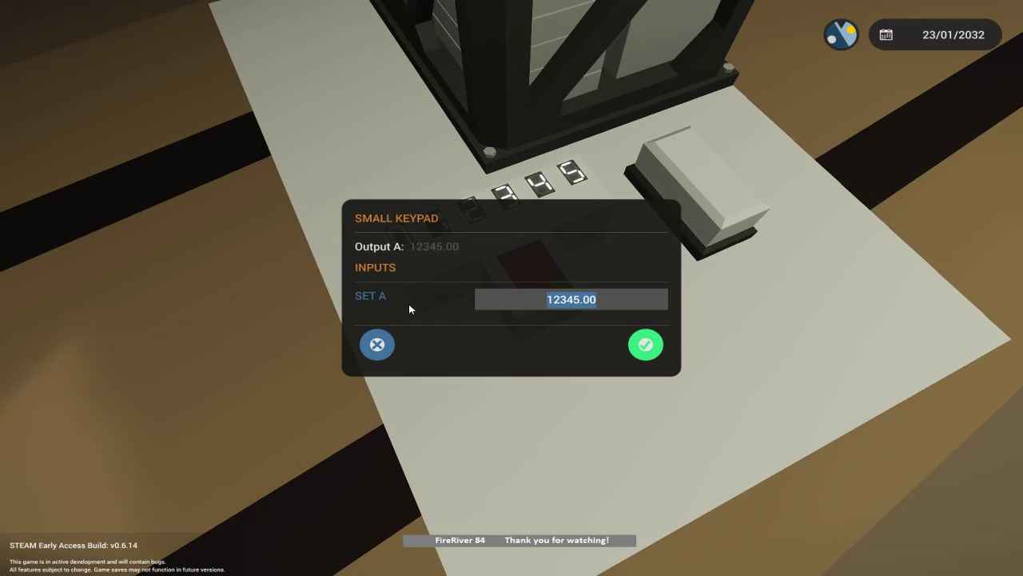
pyautogui.write('130')
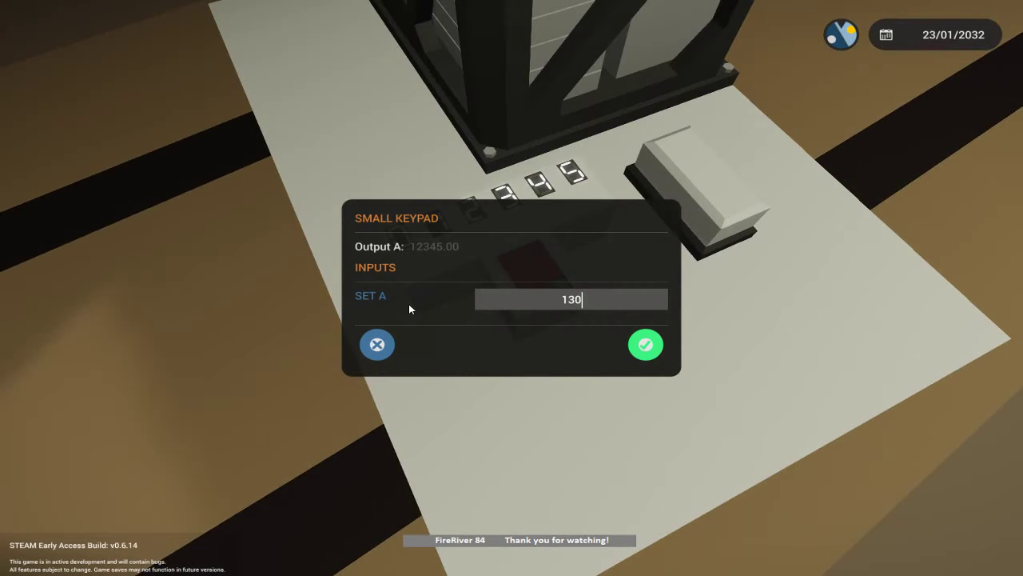
pyautogui.write('562')
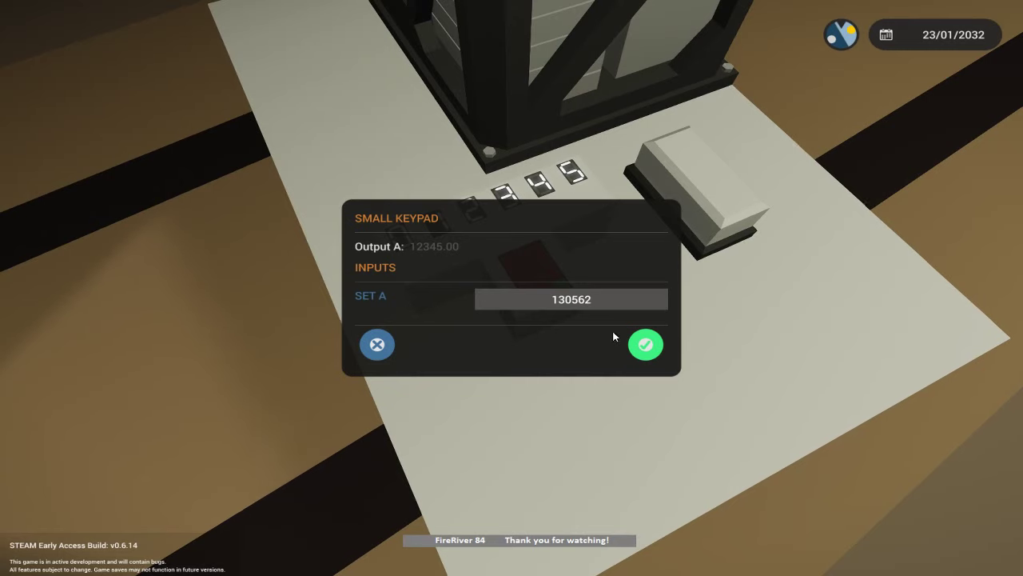
pyautogui.click(646, 345)
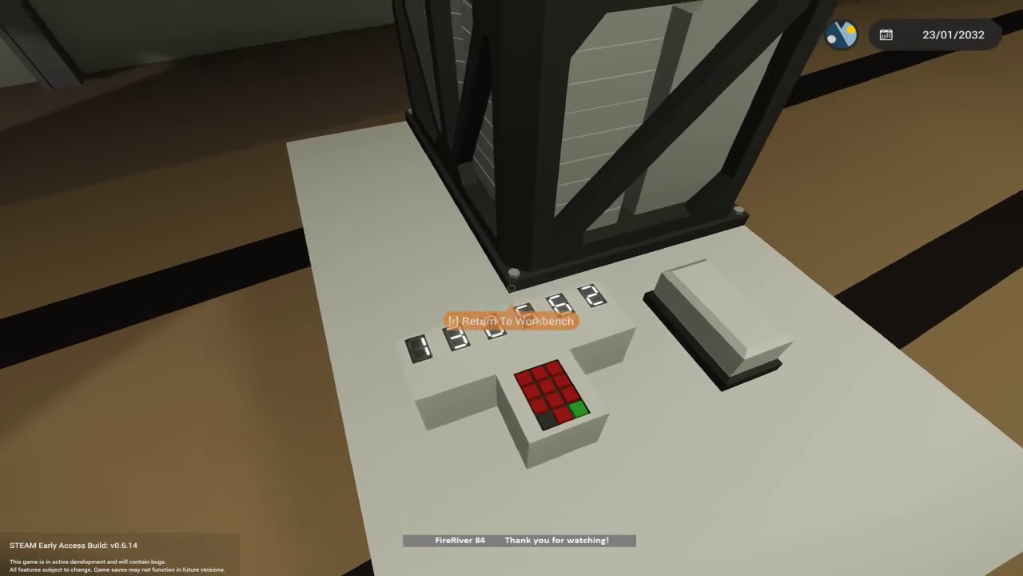
pyautogui.press('e')
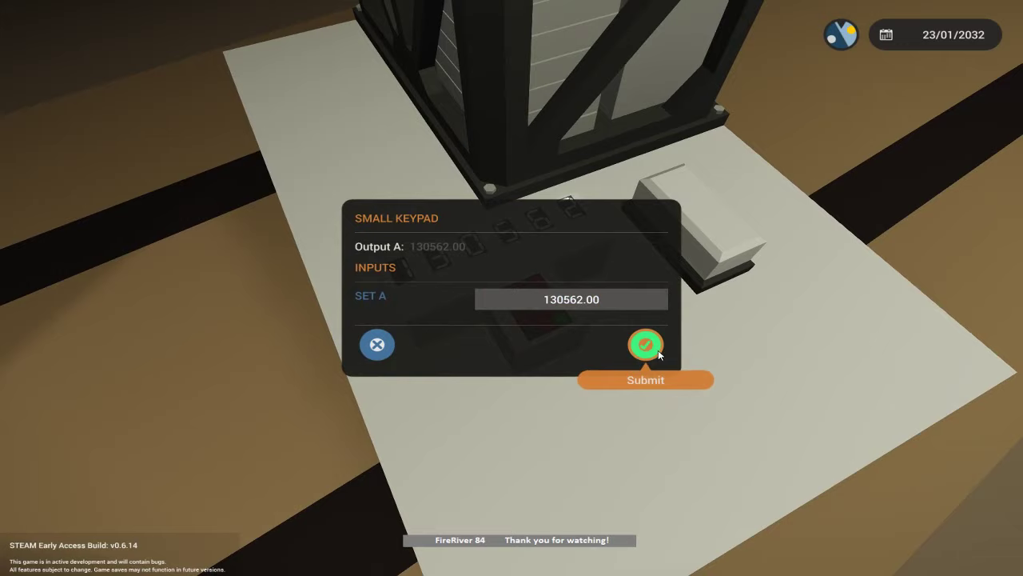
pyautogui.click(646, 345)
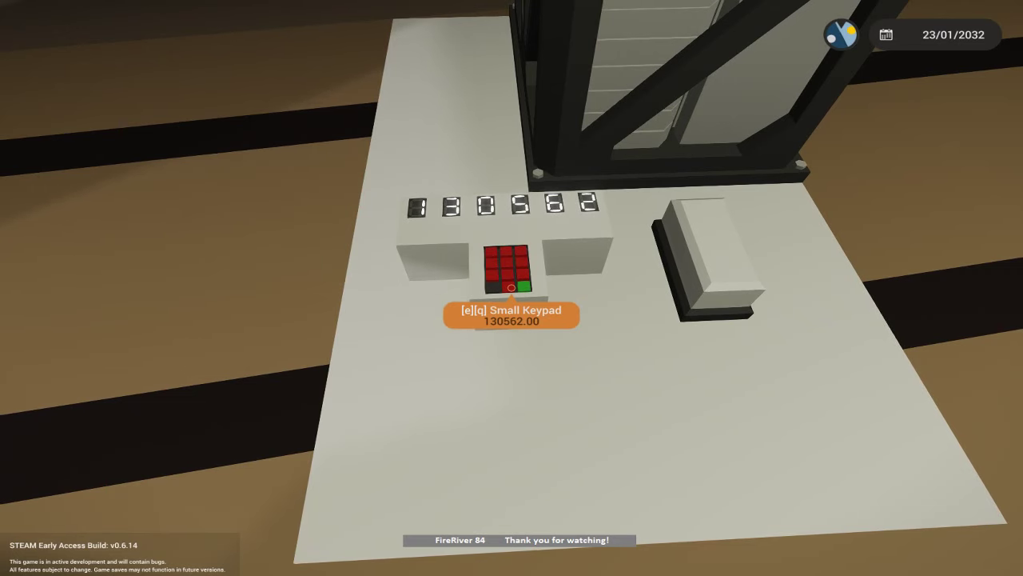
pyautogui.press('s')
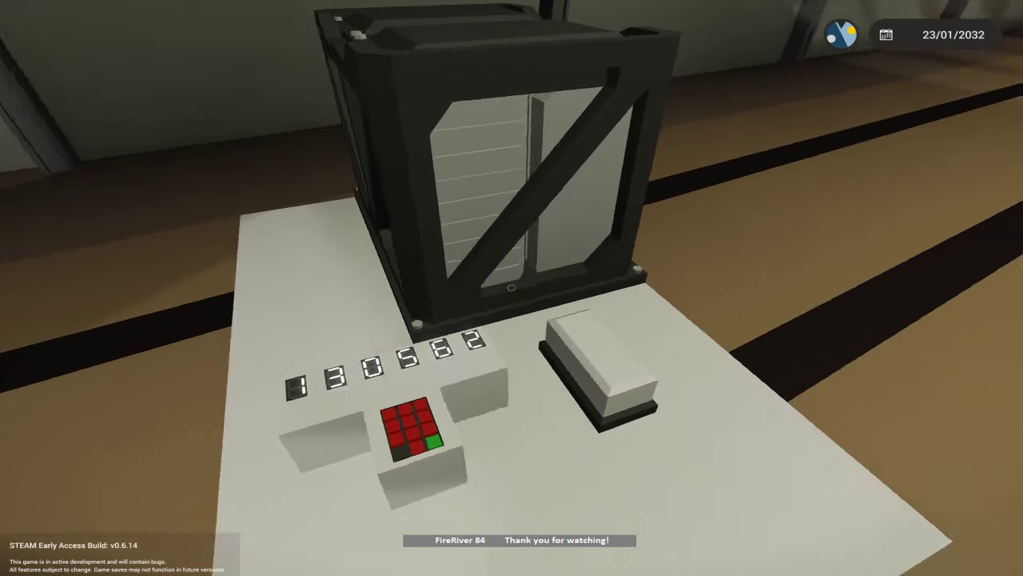
pyautogui.press('w')
pyautogui.press('s')
pyautogui.press('w')
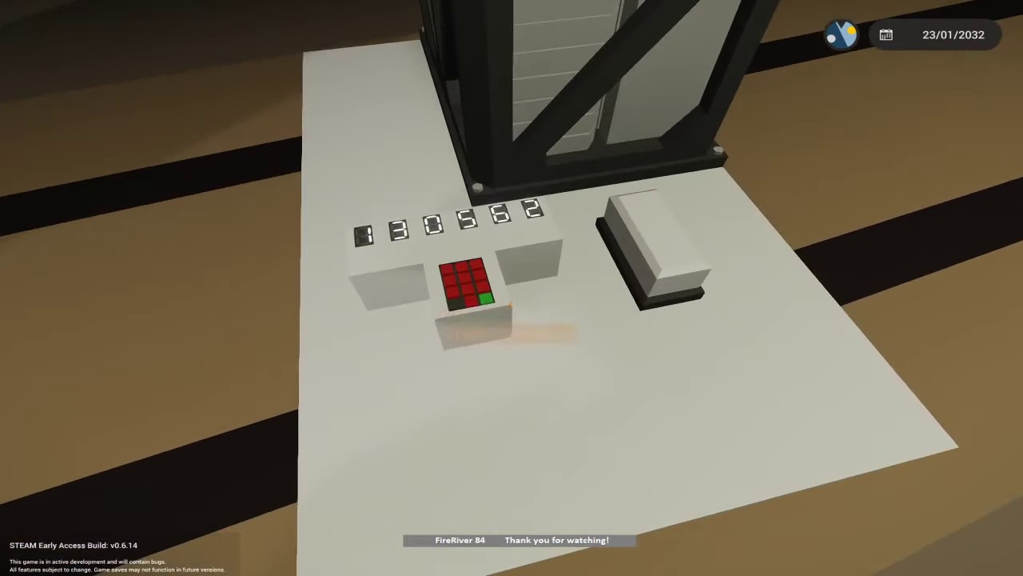